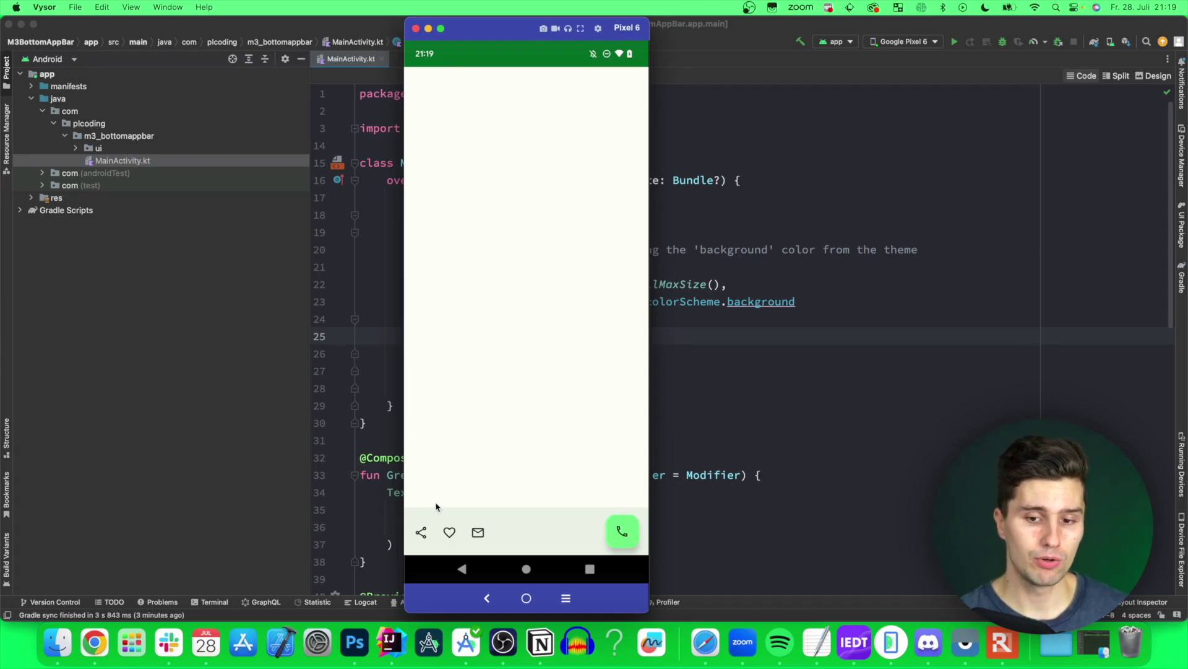
Try the Share, Favorite and Email actions in the running app
left_click(421, 532)
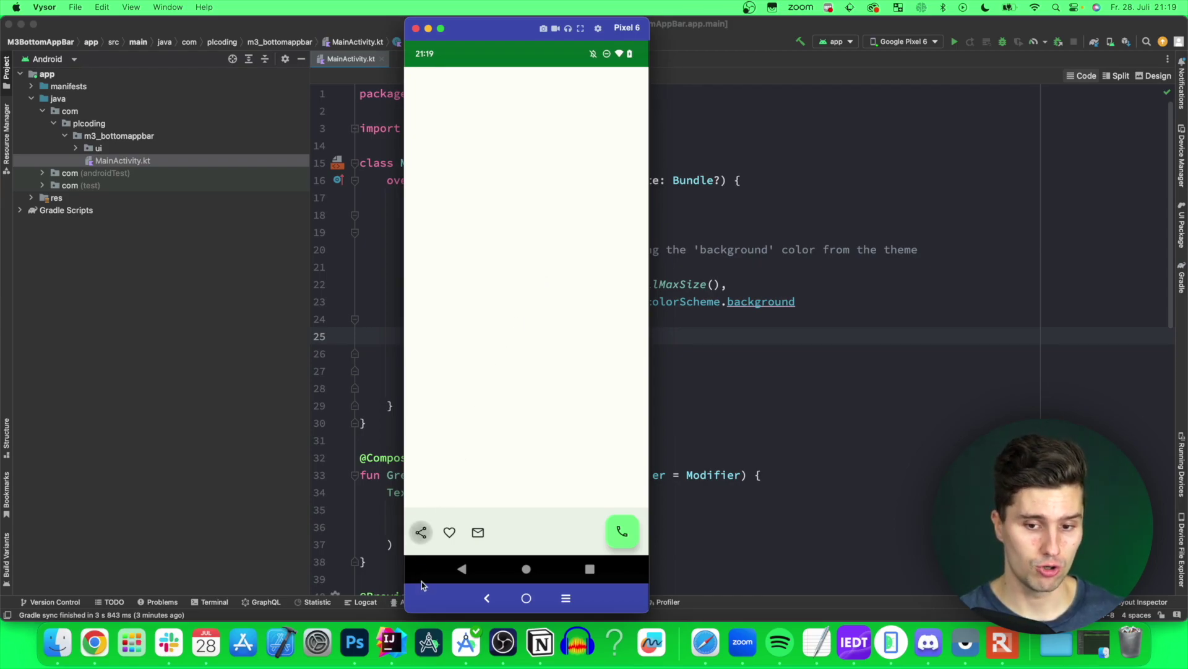
left_click(449, 532)
left_click(479, 531)
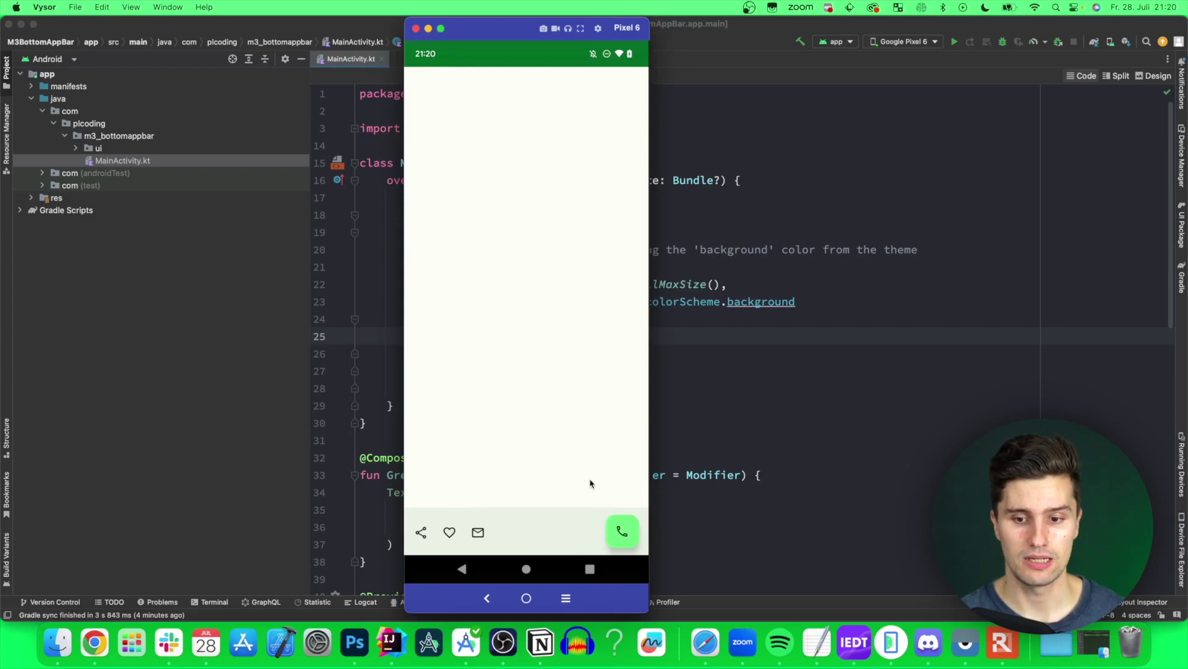
left_click(422, 532)
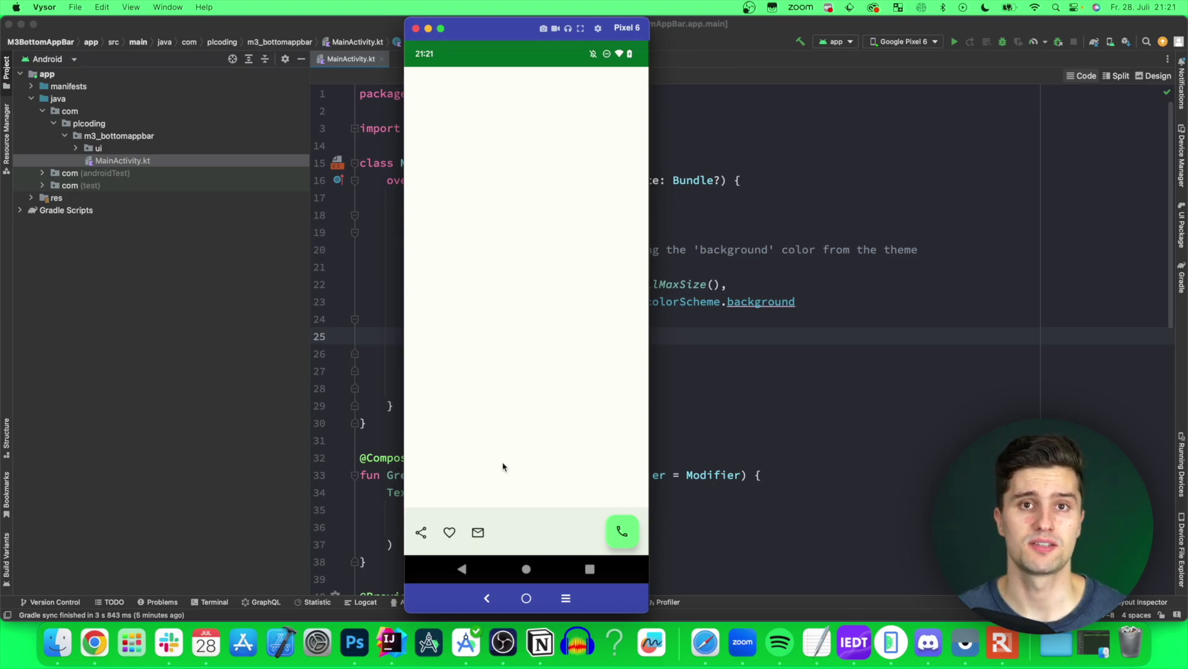
left_click(421, 532)
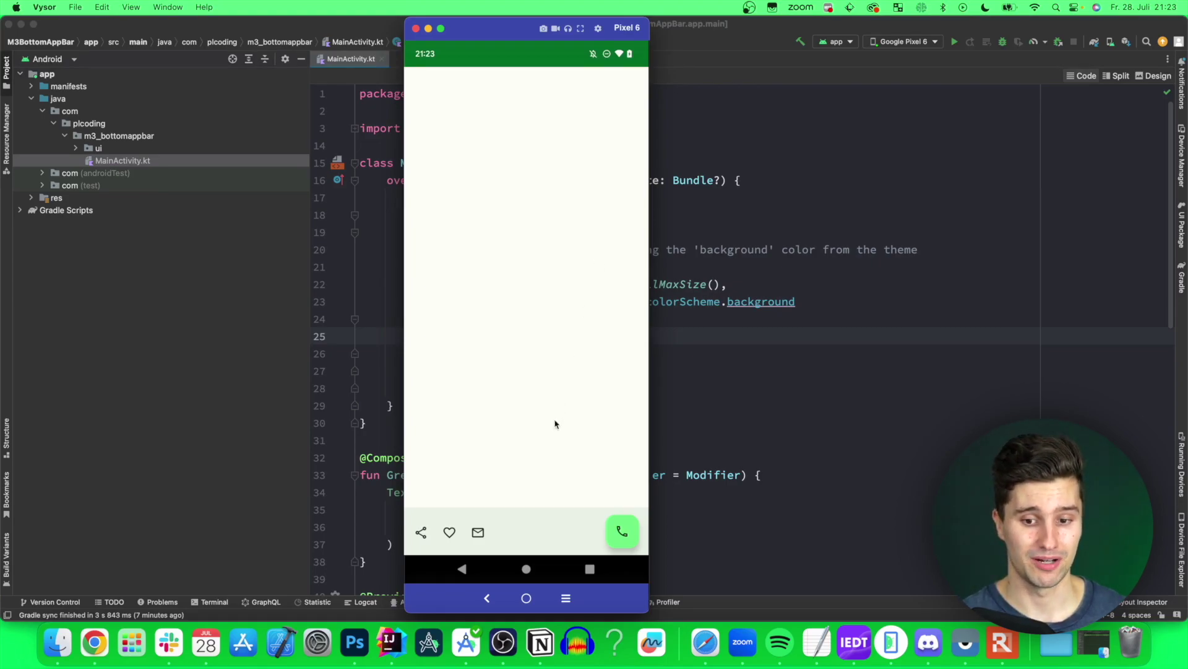
Insert a Scaffold inside the Surface with modifier = Modifier.fillMaxSize()
left_click(796, 130)
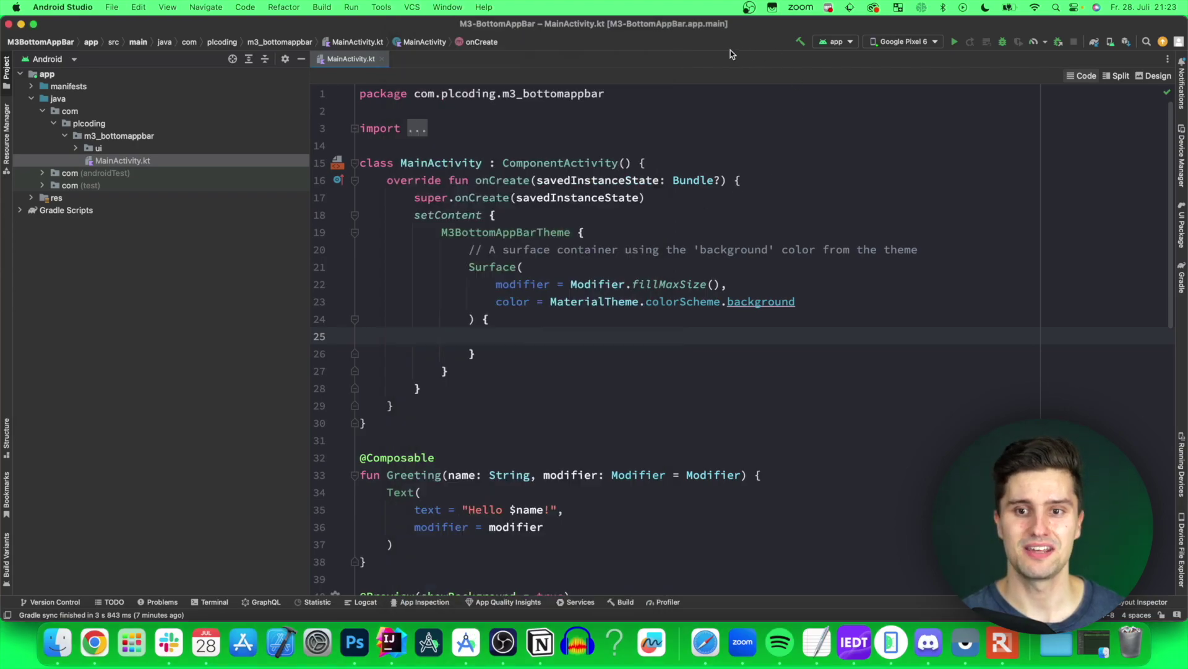
scroll(770, 198, "down", 3)
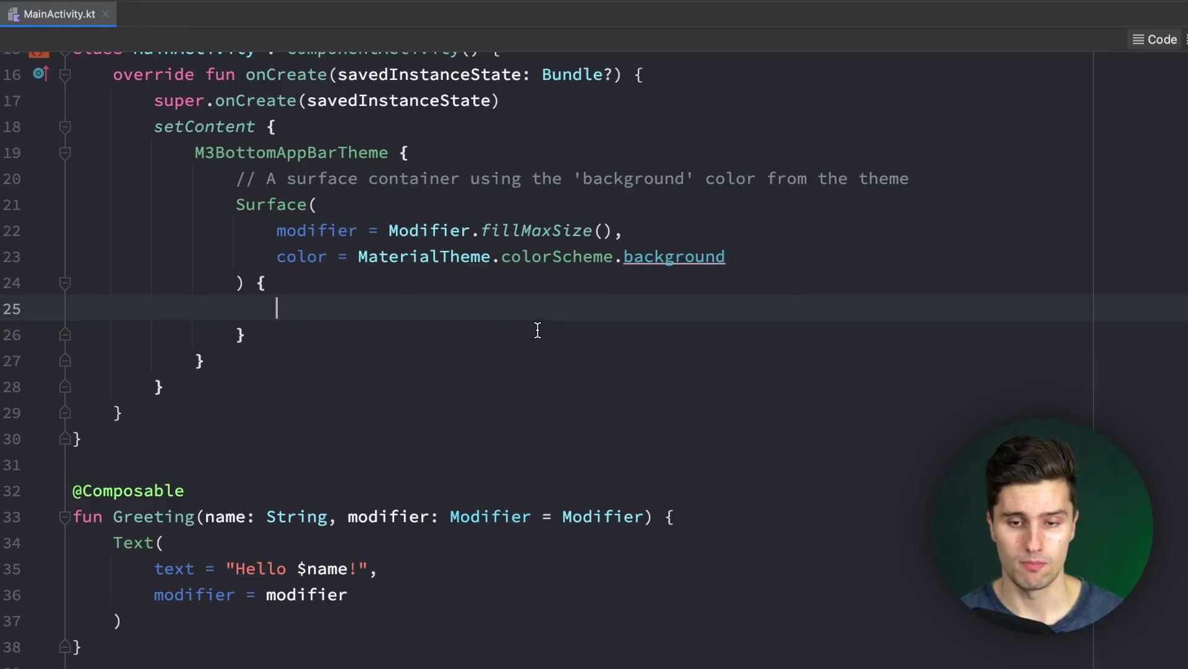
type("Scaf")
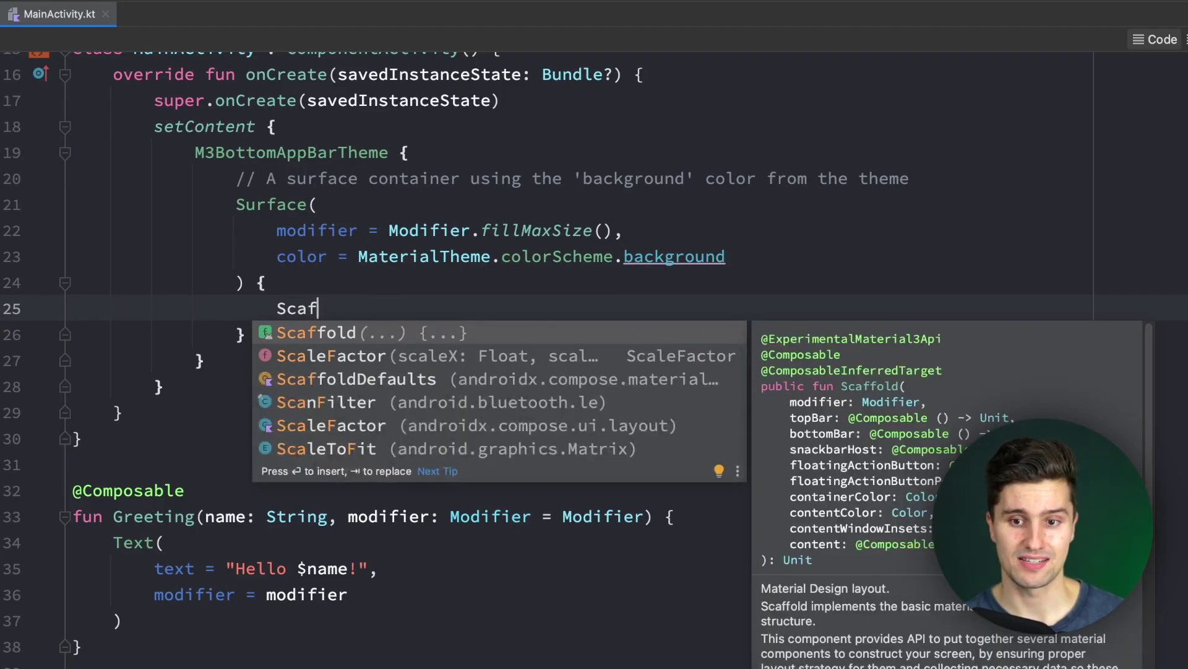
key("Return")
type("(")
key("Return")
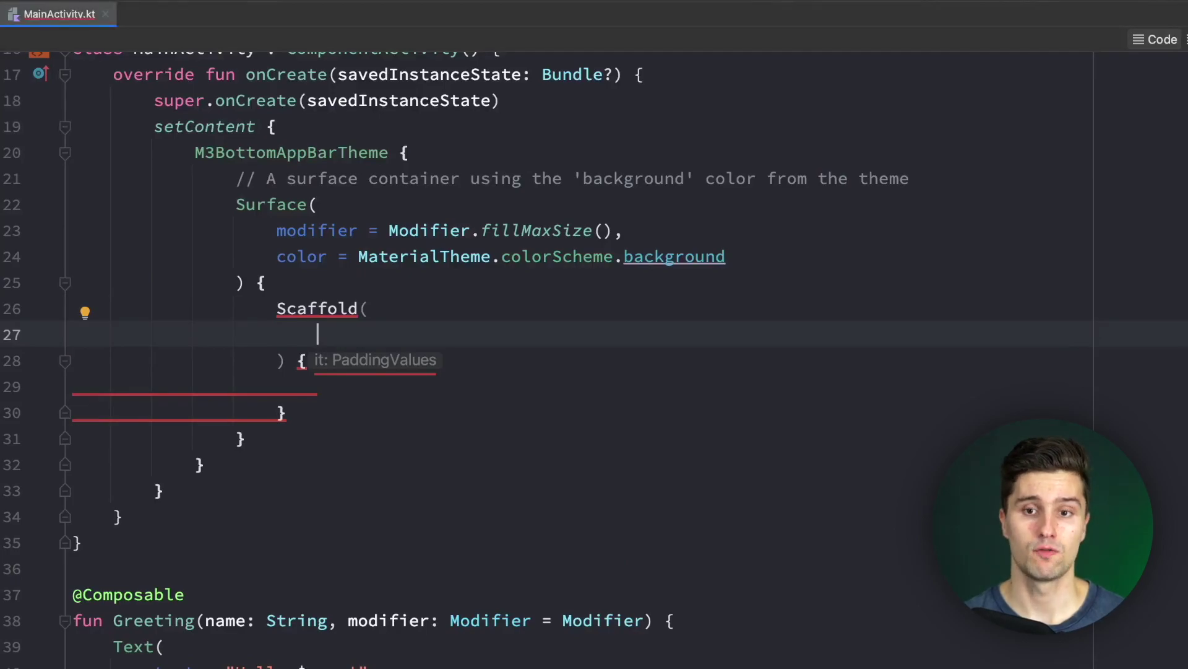
scroll(518, 309, "down", 2)
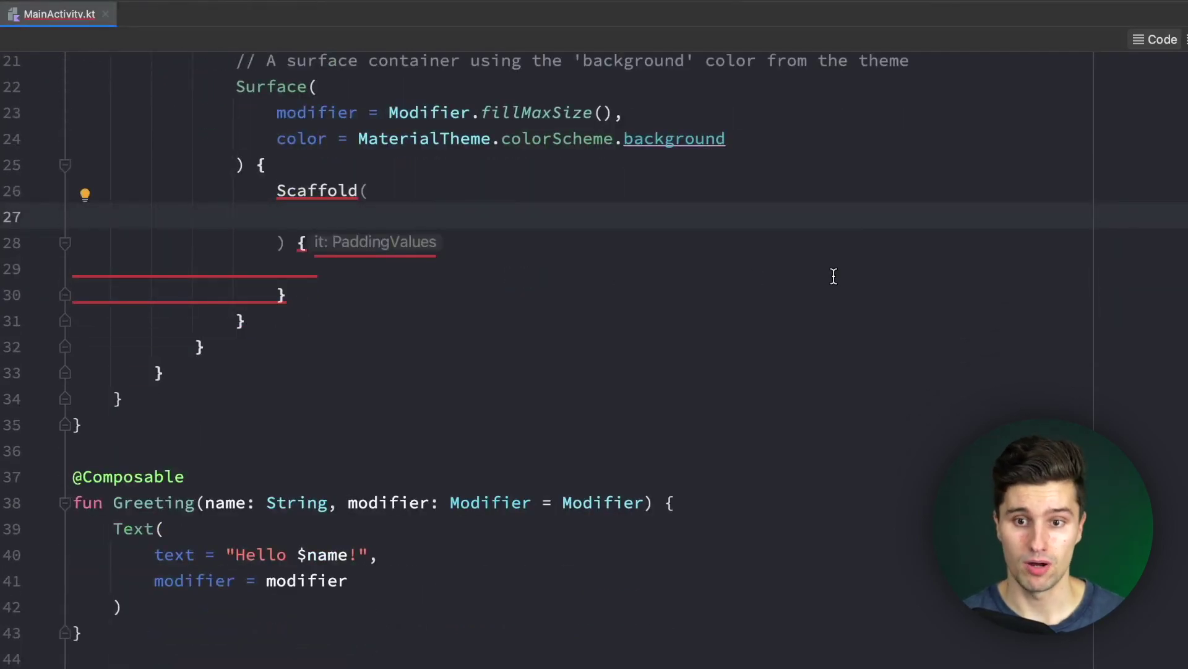
type("modifier = Modi")
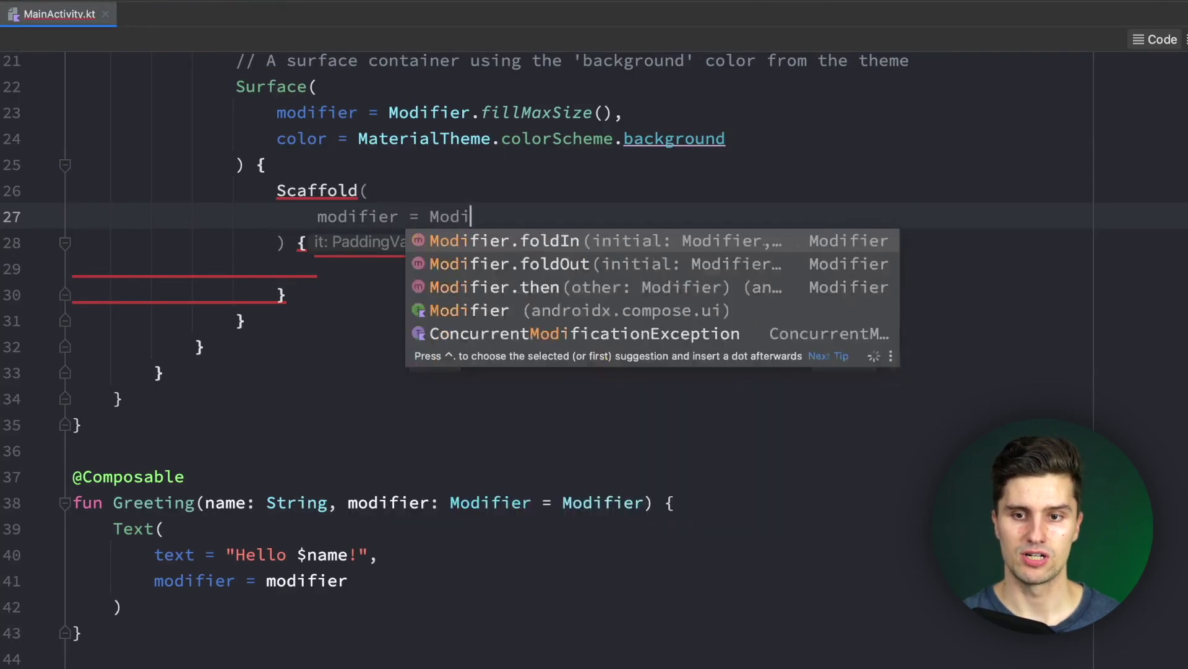
type("f")
key("Tab")
type(".fi")
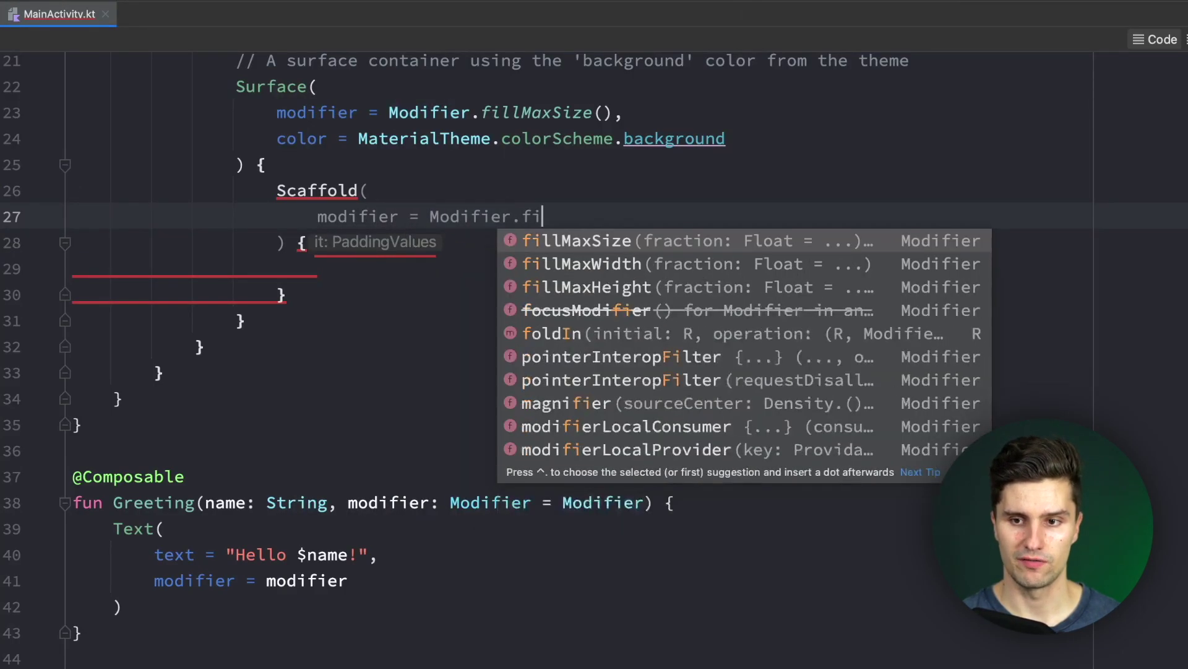
key("Return")
Add an empty bottomBar lambda to the Scaffold after the modifier
key("Right")
type(",")
key("Return")
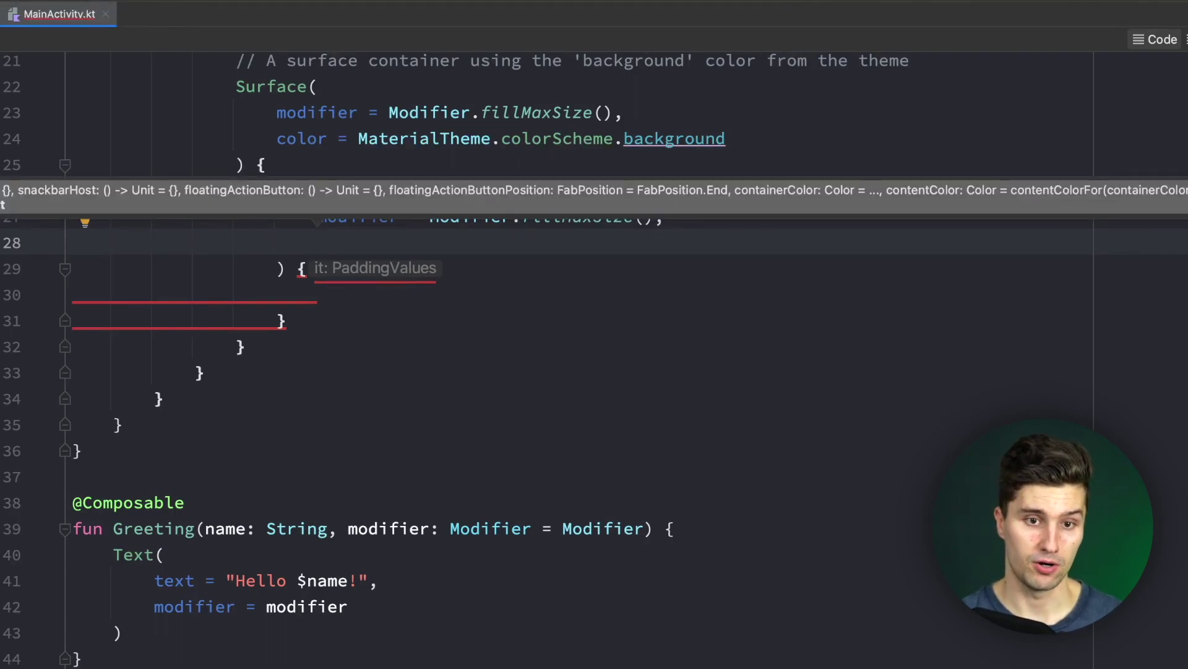
type("top")
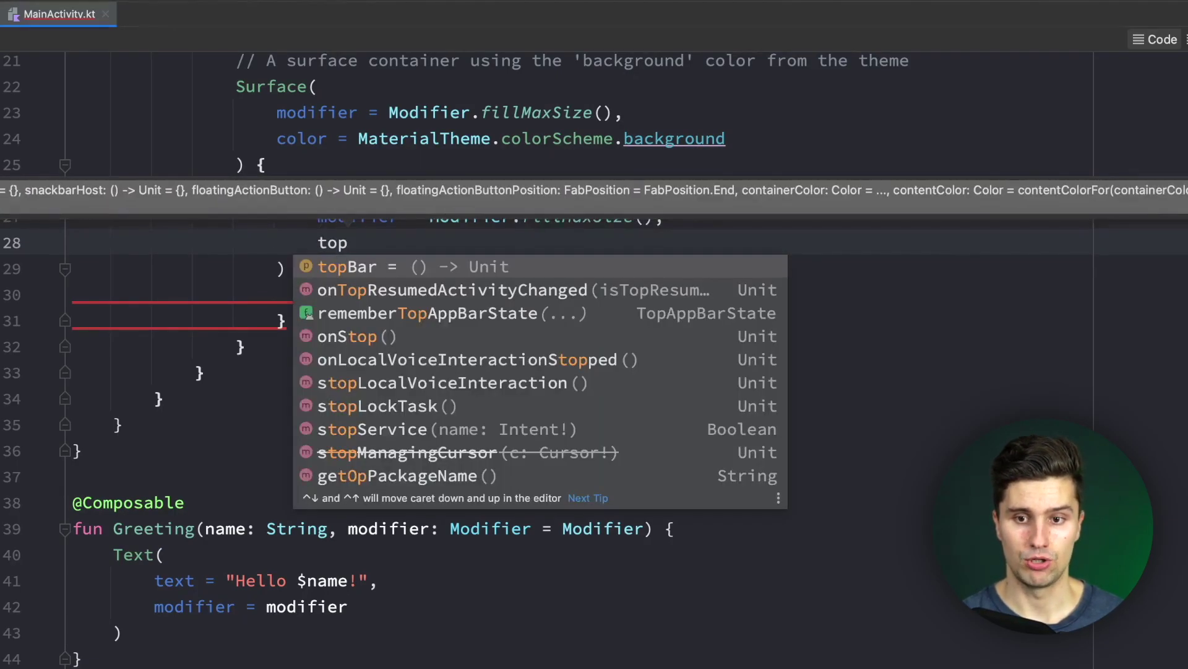
key("BackSpace")
key("BackSpace")
key("BackSpace")
type("bott")
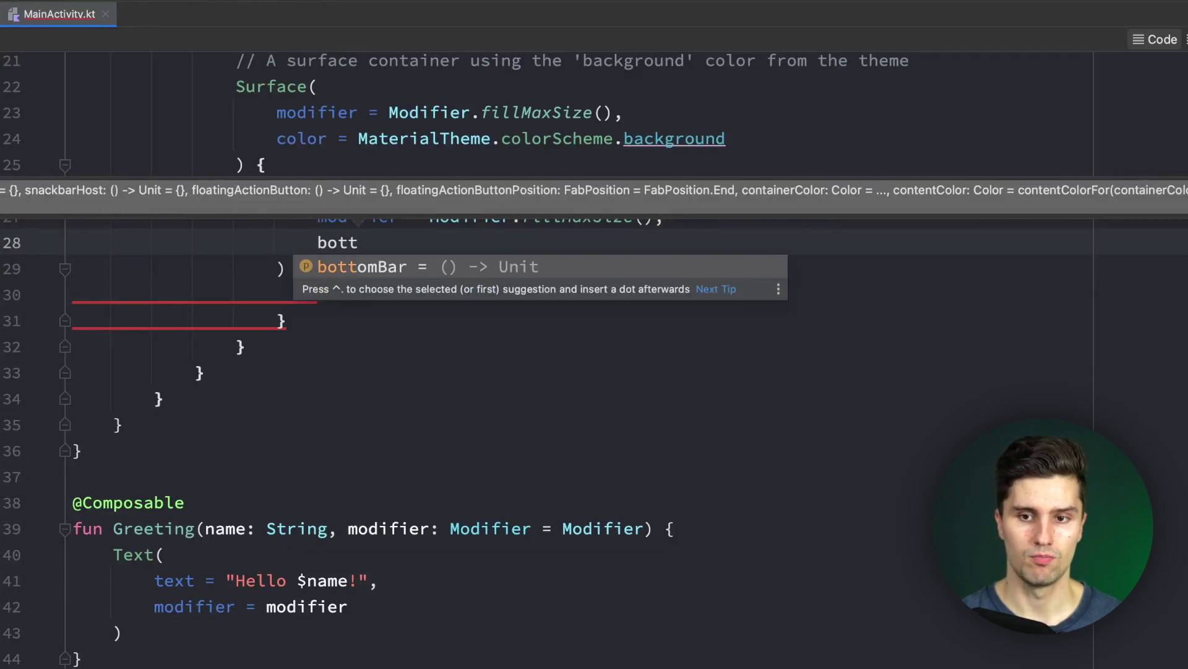
key("Tab")
type("{")
key("Return")
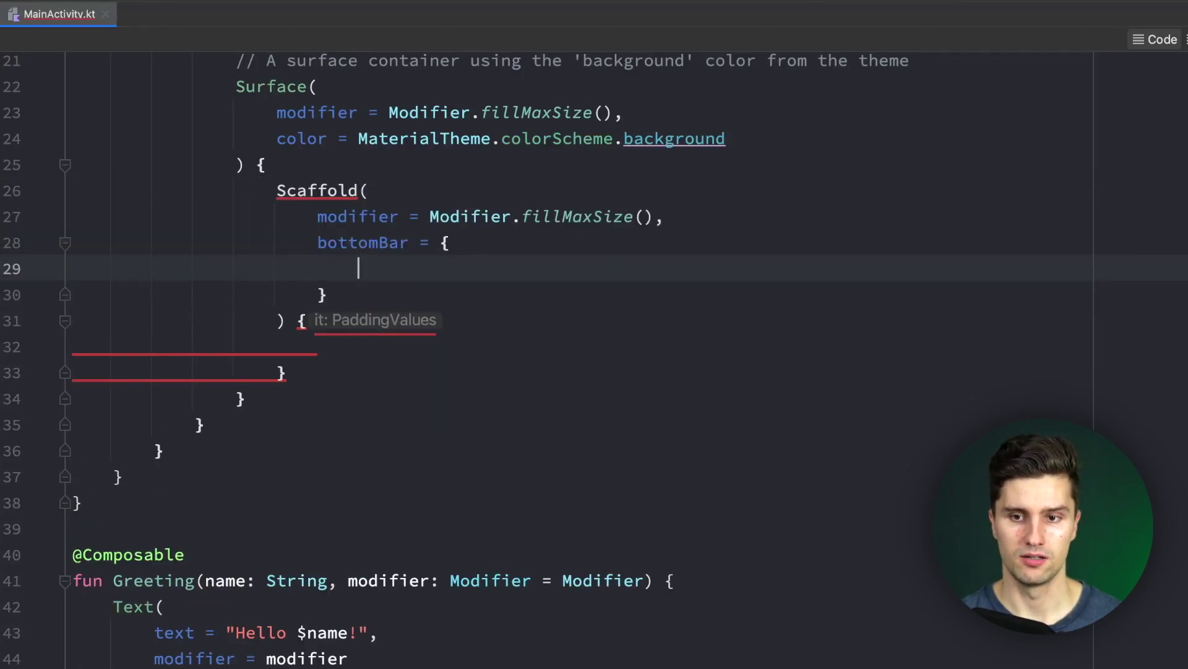
type("BottomA")
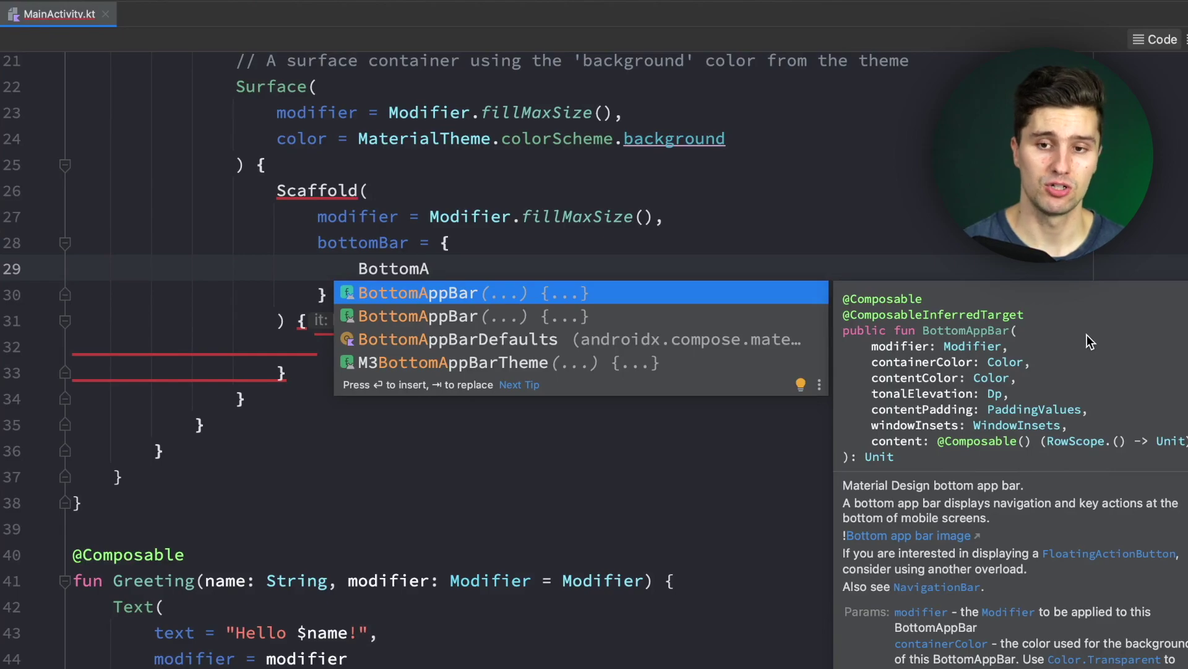
Compare both BottomAppBar overloads and insert the one with actions and floatingActionButton
key("Down")
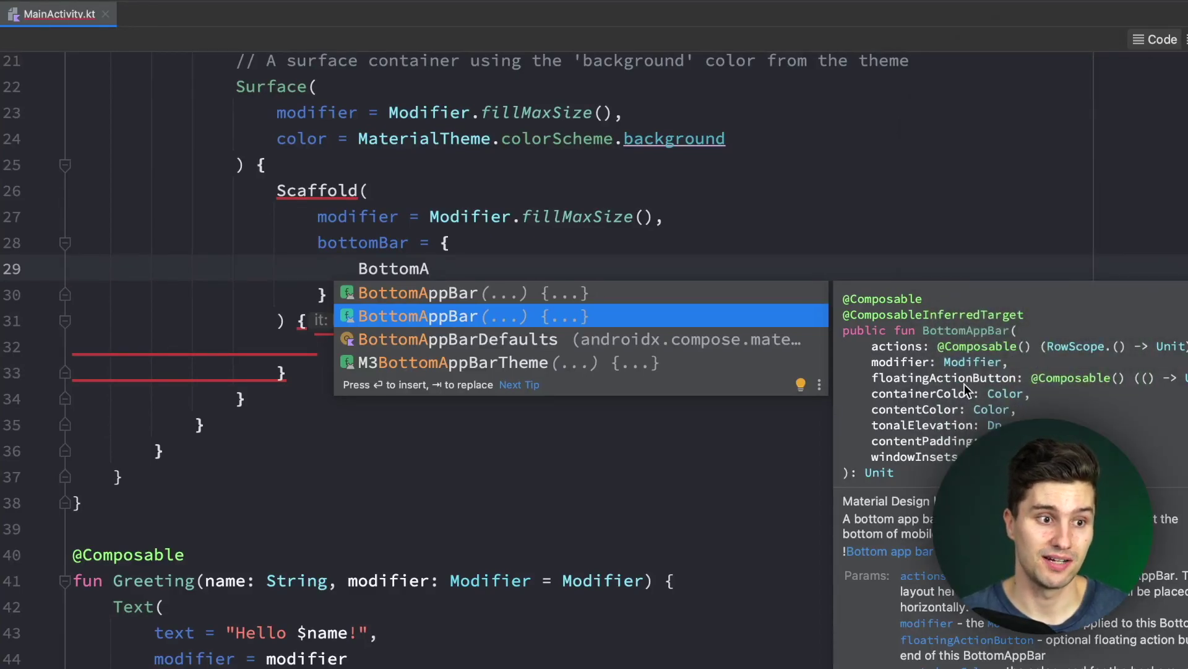
key("Up")
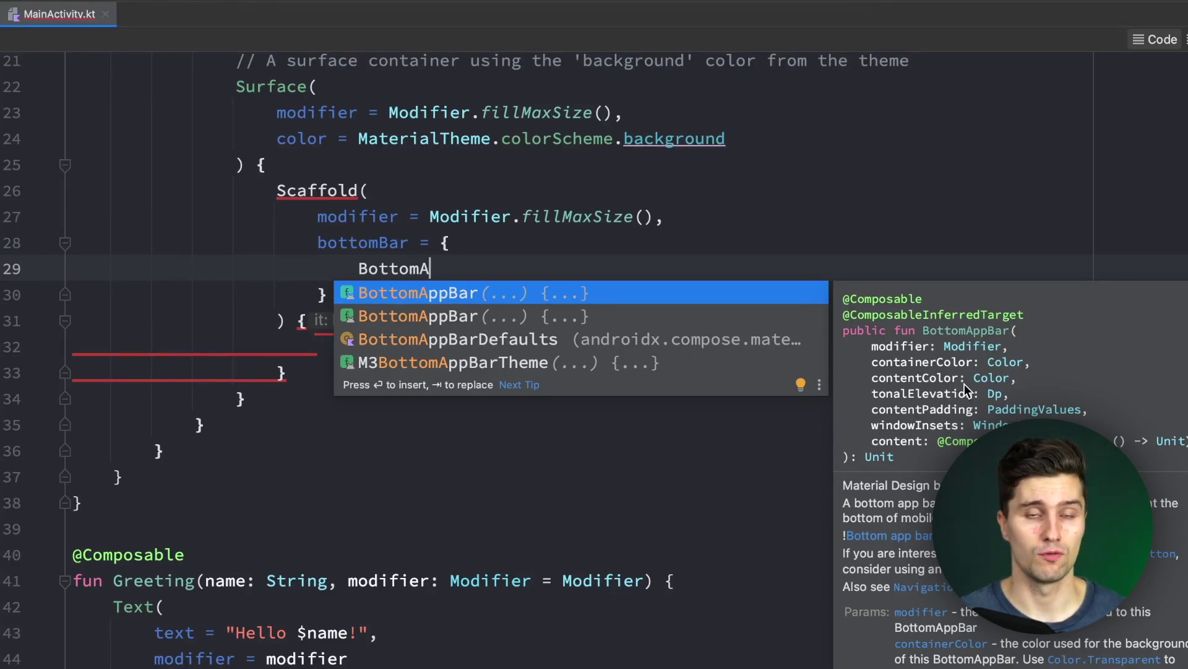
key("Down")
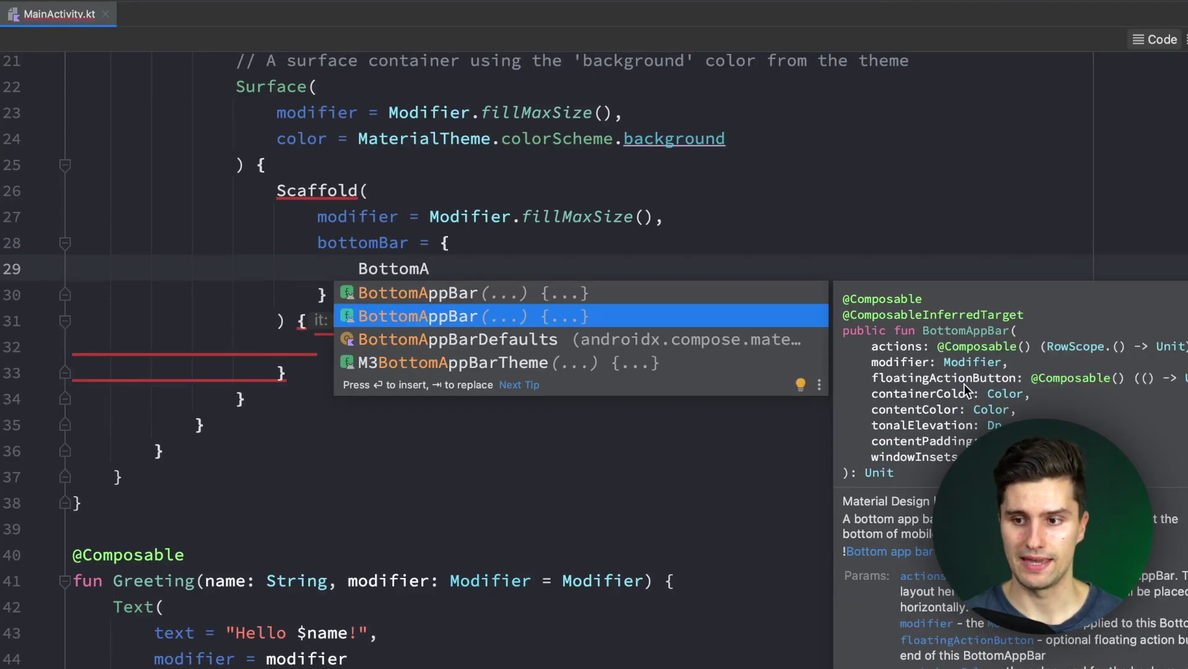
key("Return")
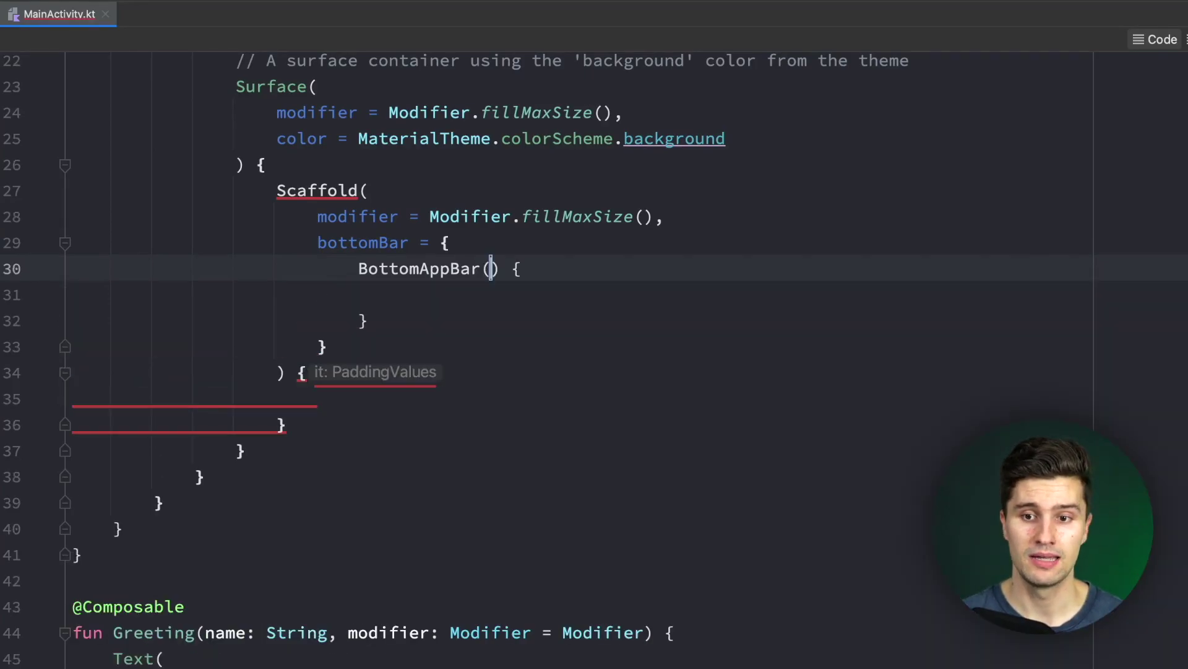
Replace the BottomAppBar's trailing content block with an actions block
key("Down")
key("Down")
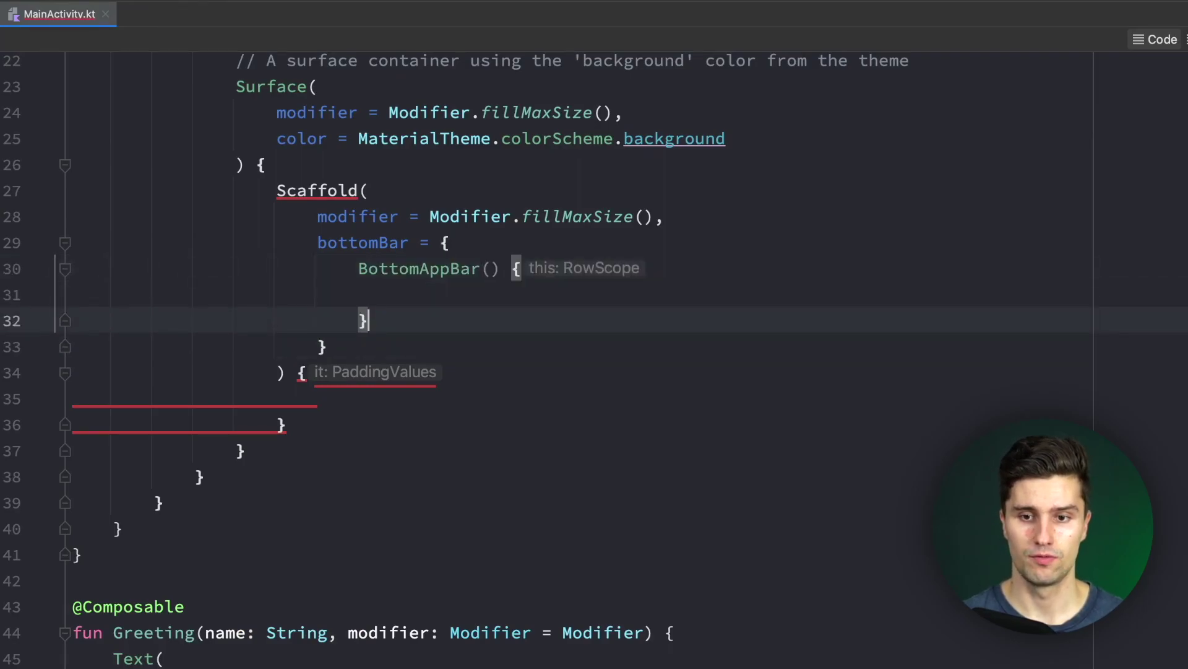
key("ctrl+y")
key("Up")
key("Up")
key("End")
key("BackSpace")
key("BackSpace")
key("BackSpace")
key("Return")
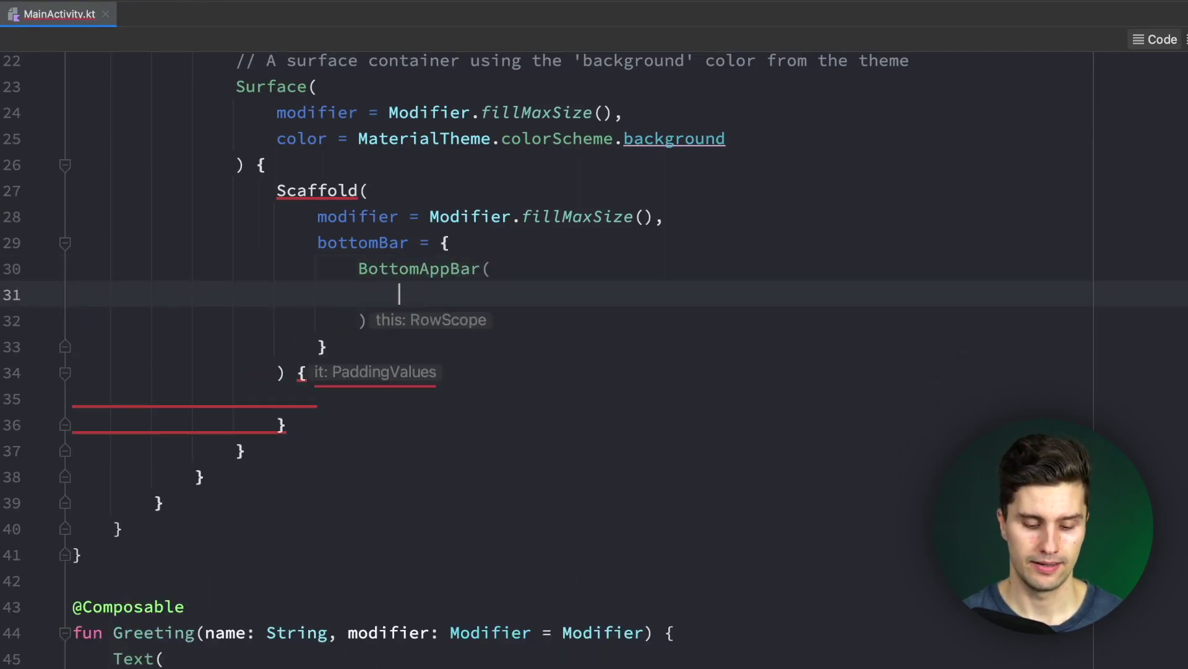
type("action")
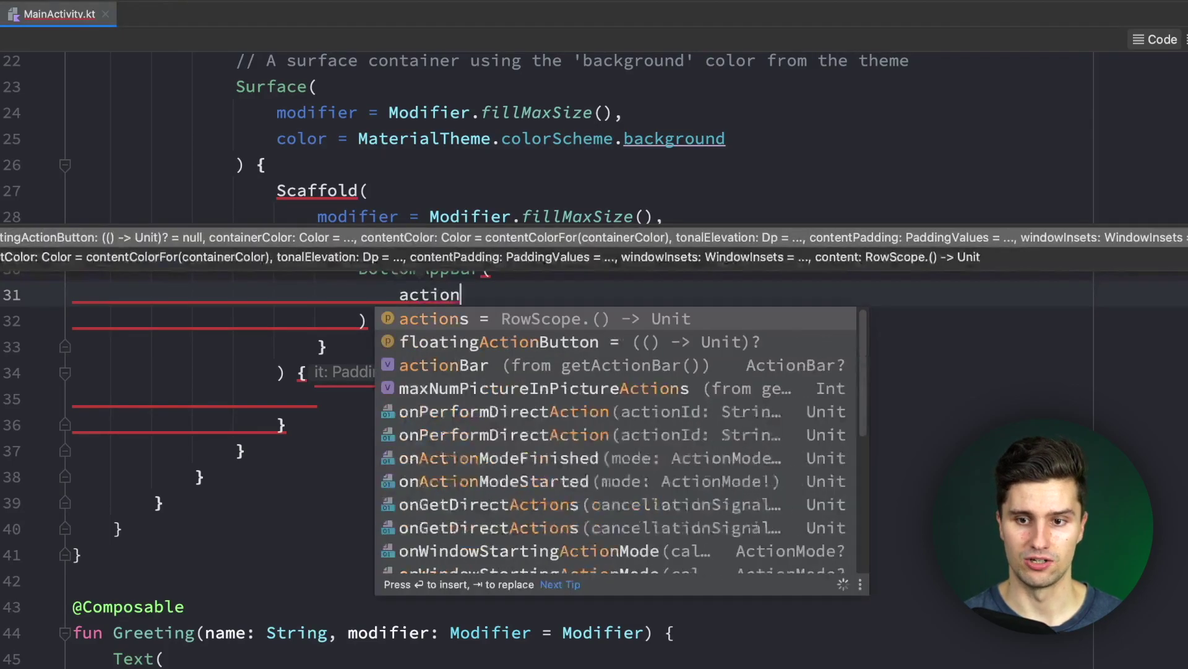
type("Bar")
key("BackSpace")
key("BackSpace")
key("BackSpace")
type("s ")
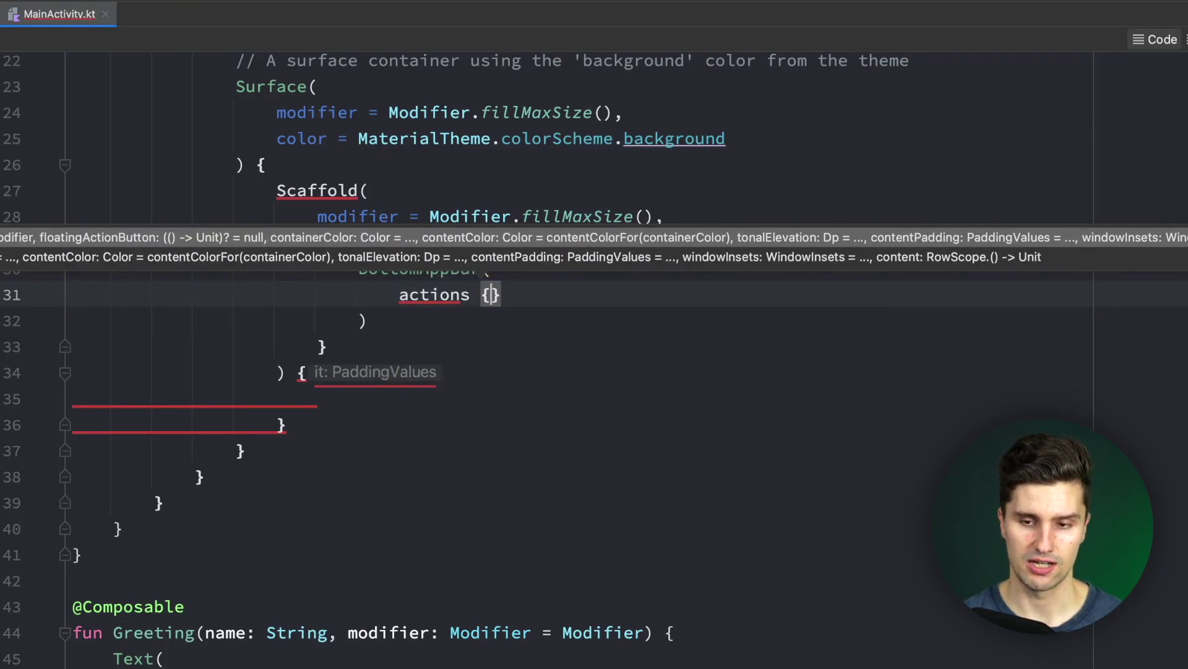
type("{")
key("Return")
key("Up")
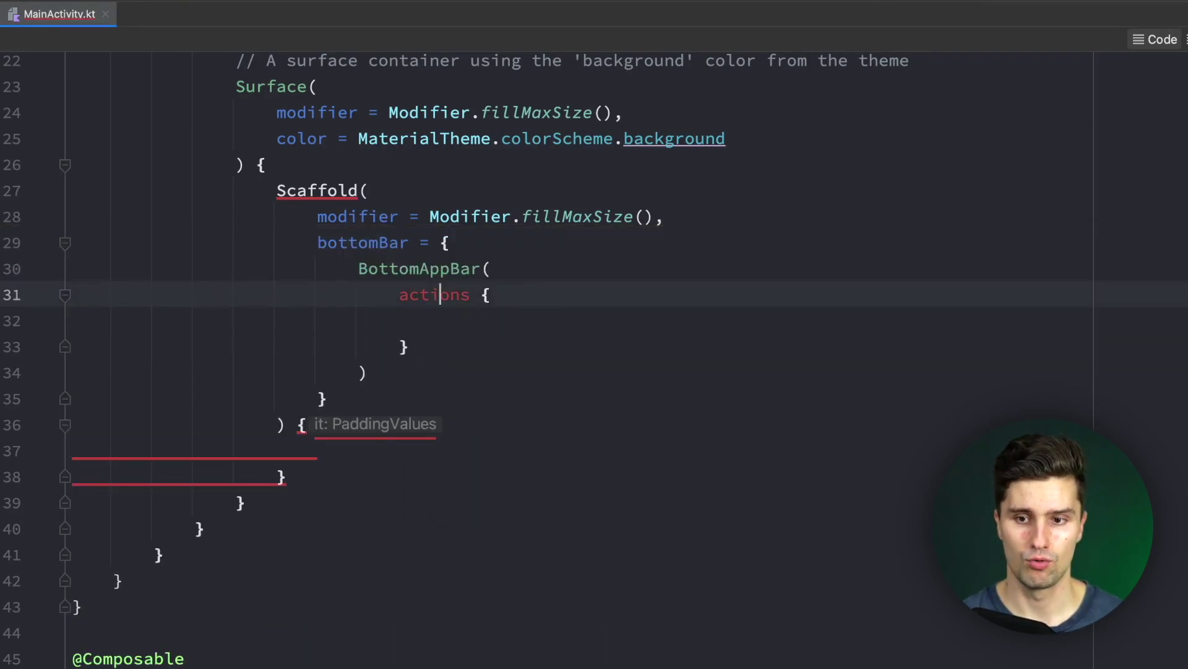
key("Left")
key("Left")
type("=")
key("Down")
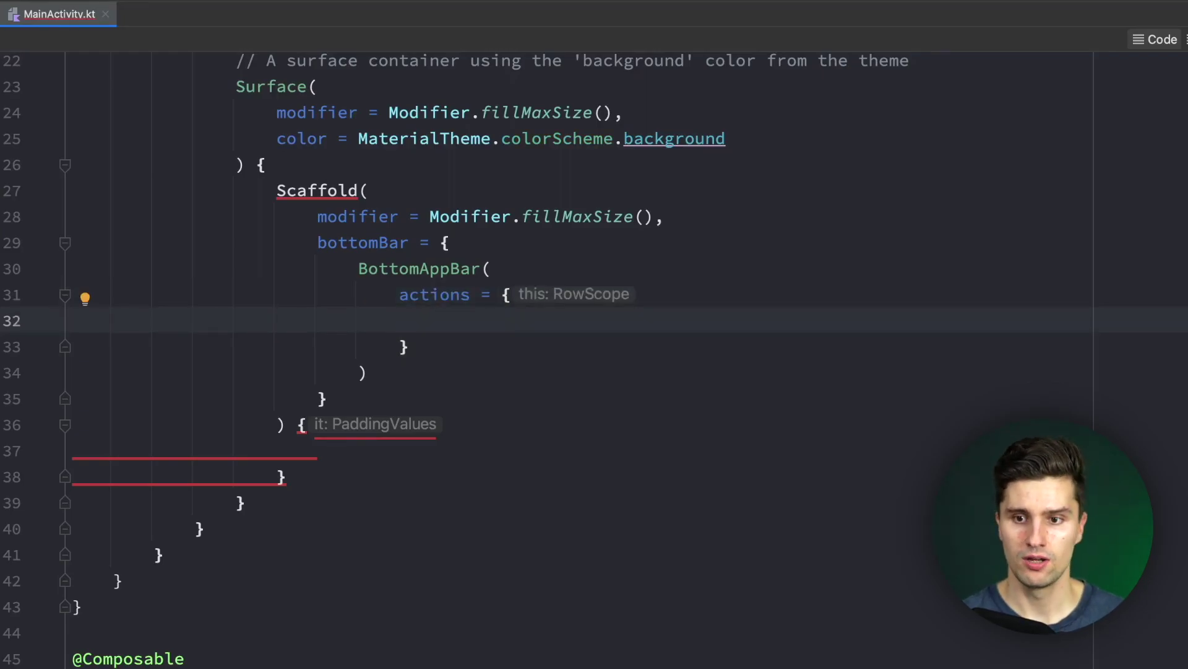
type("Ic")
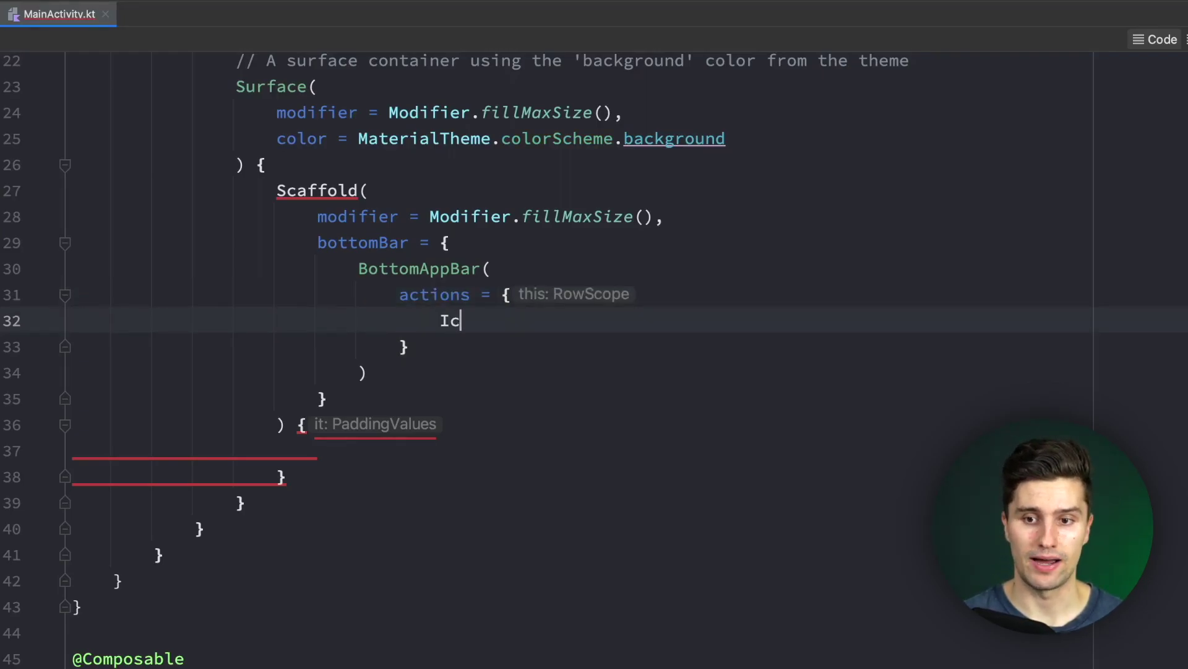
type("onBut")
Add an IconButton holding an Icon call with its arguments on separate lines
key("Return")
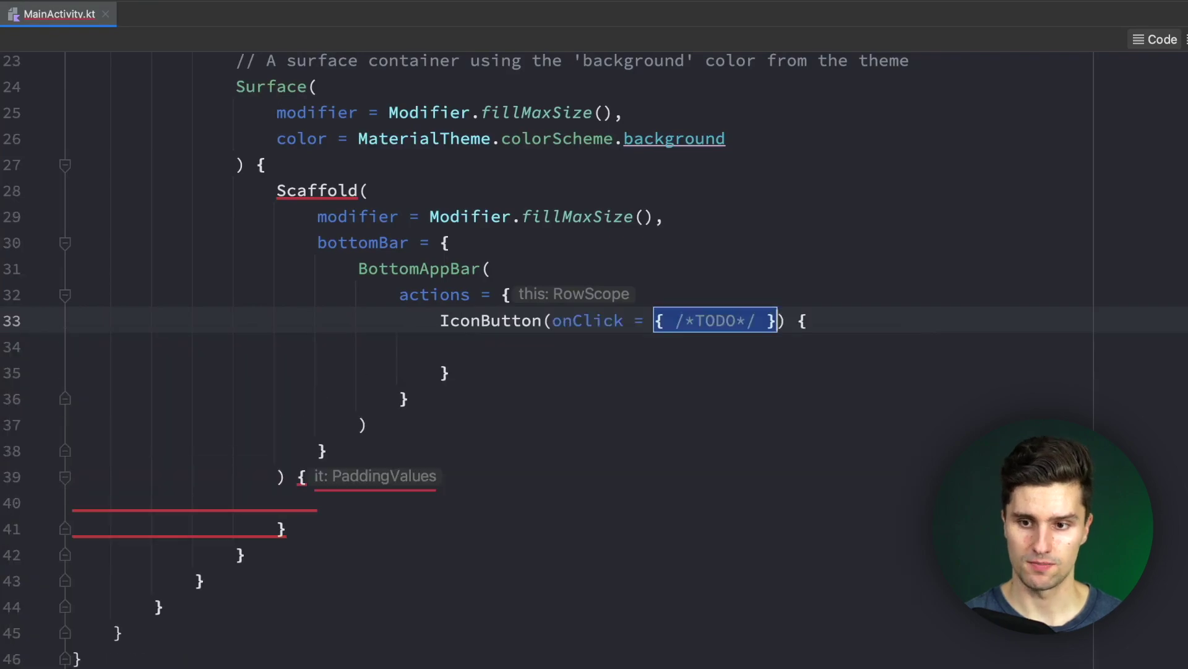
key("Tab")
key("Tab")
type("con")
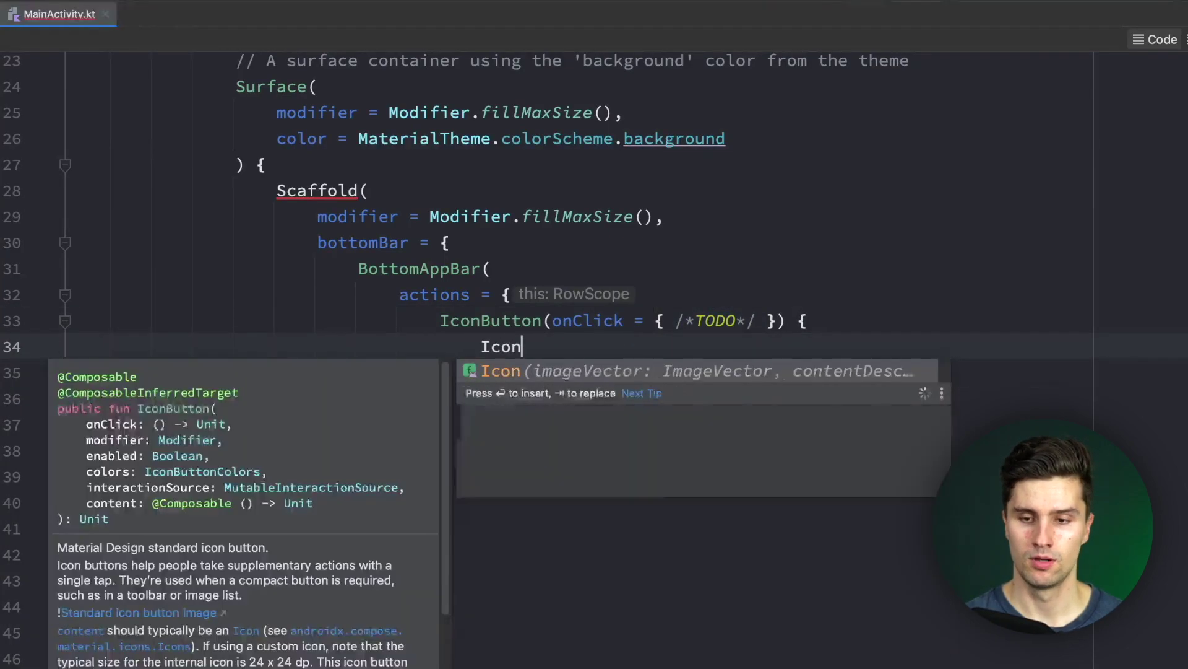
key("Return")
key("shift+Home")
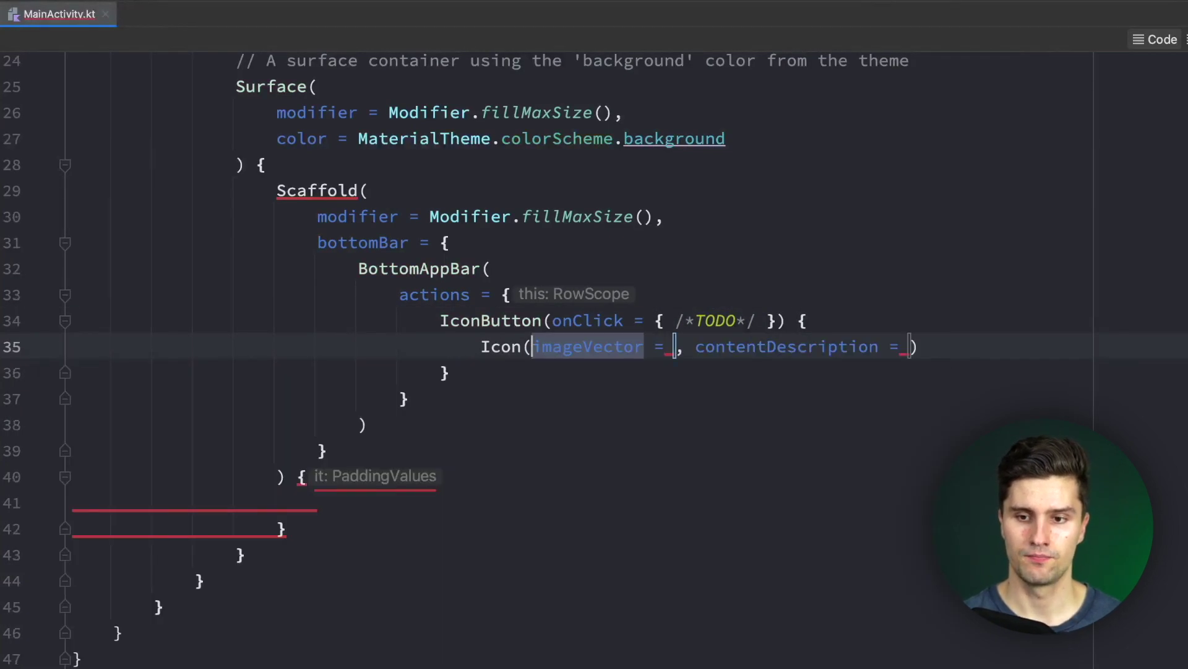
key("Left")
key("Return")
key("Tab")
key("Tab")
key("Left")
key("Return")
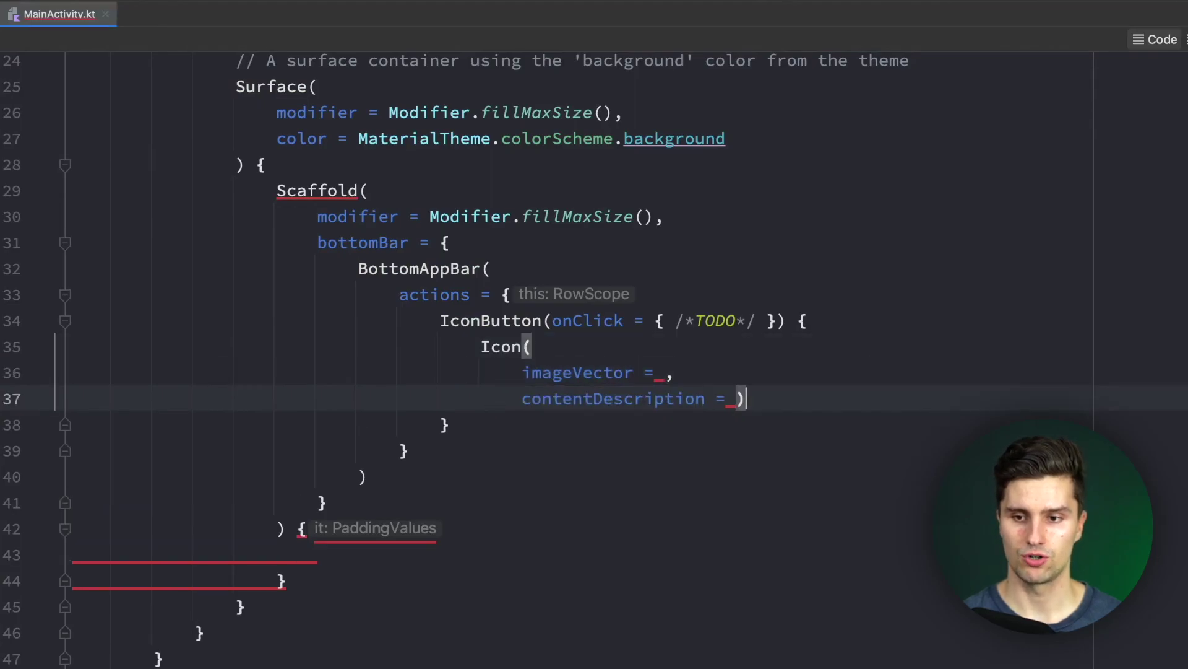
Set the first icon to Icons.Default.Share with description 'Share contact'
key("End")
key("Left")
key("Return")
key("Up")
key("End")
key("Left")
type("Icon")
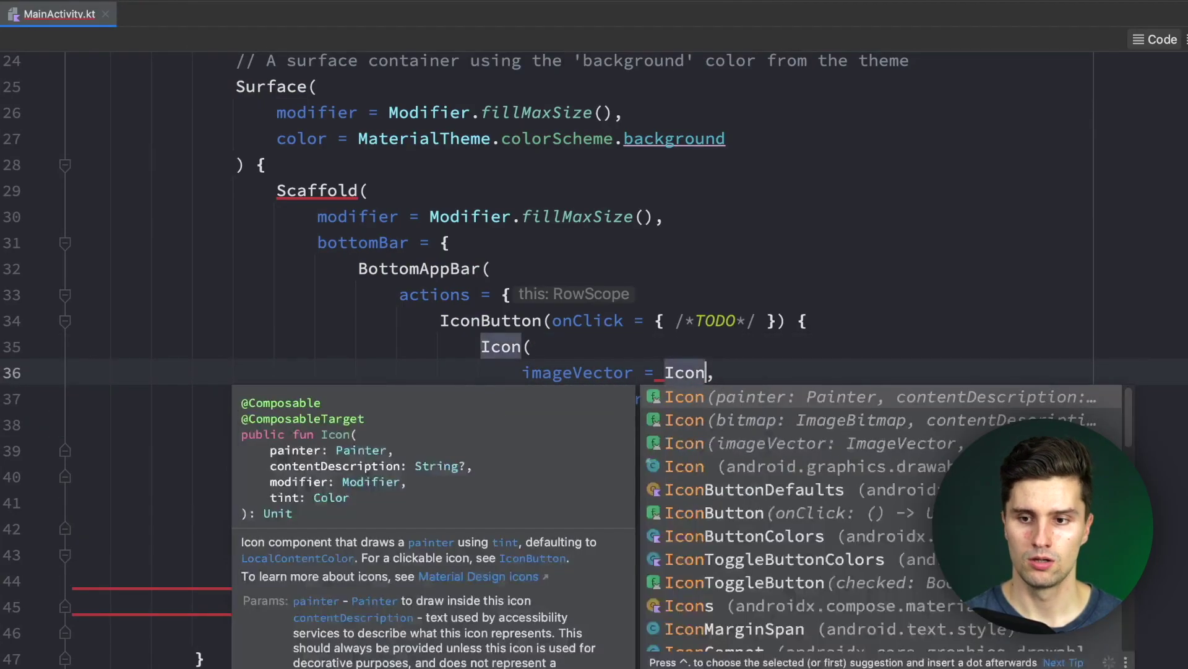
type("s.")
key("Return")
type(".")
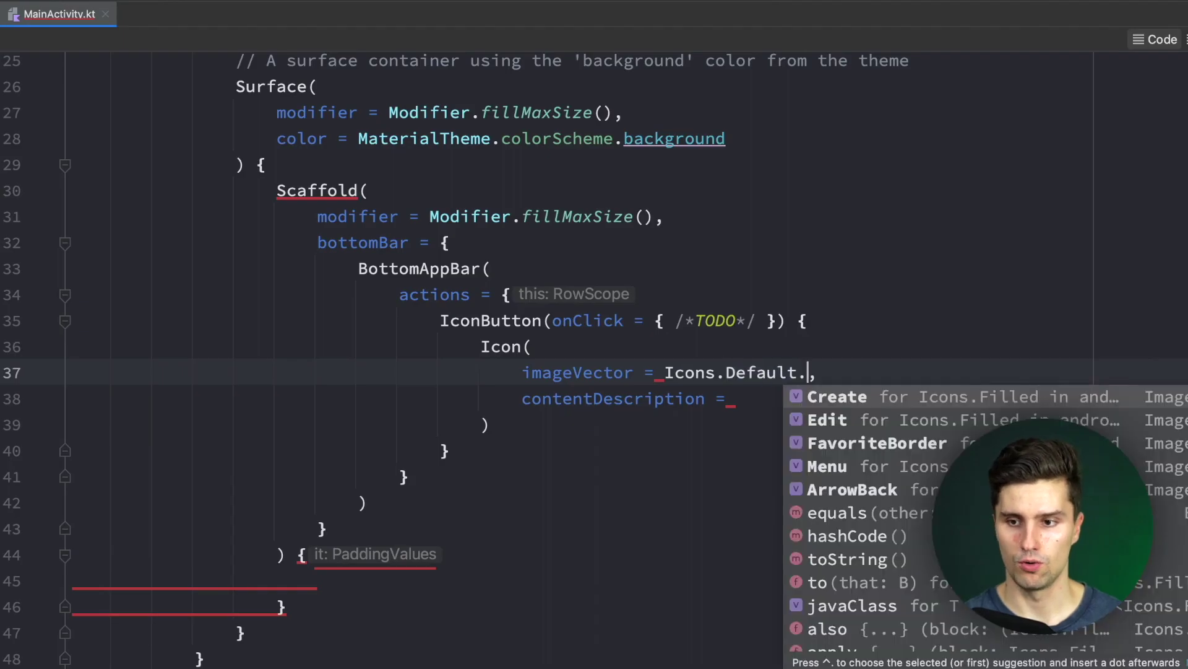
type("Sh")
key("Return")
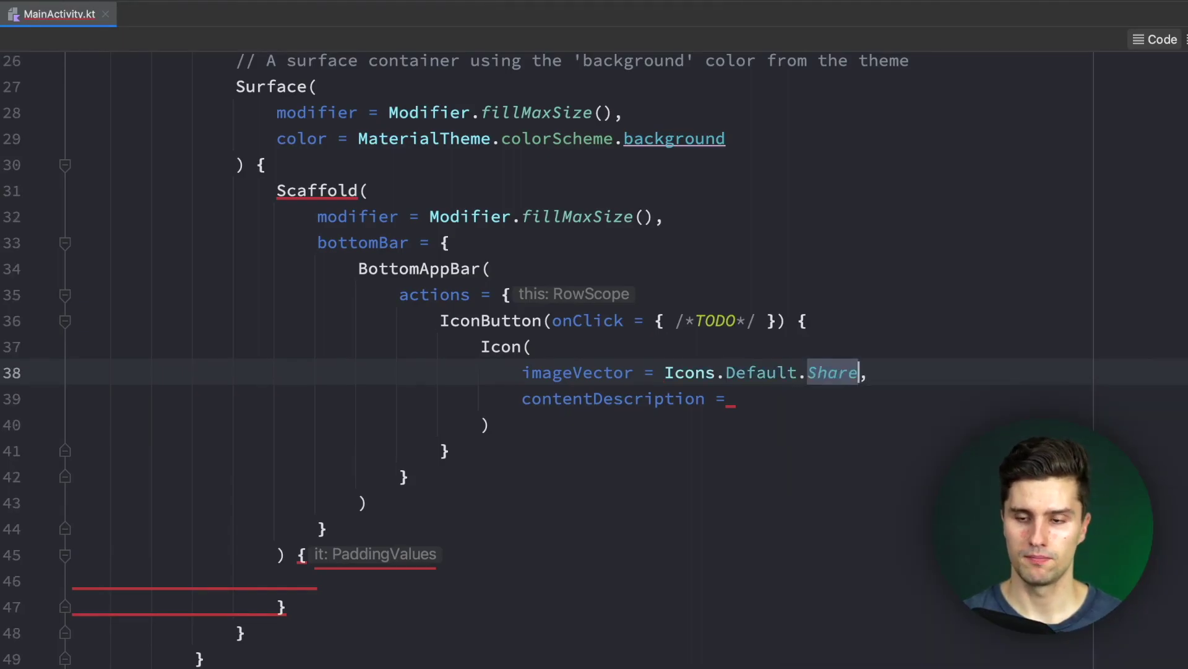
key("Down")
type("\"Sharea")
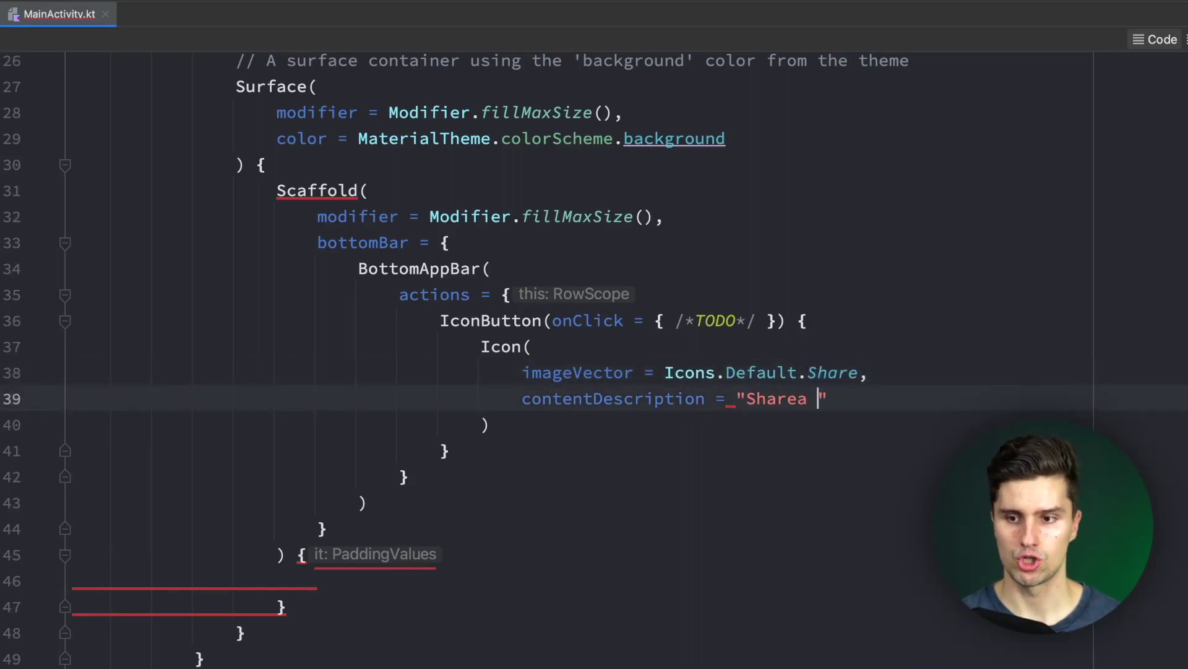
key("BackSpace")
type("contact")
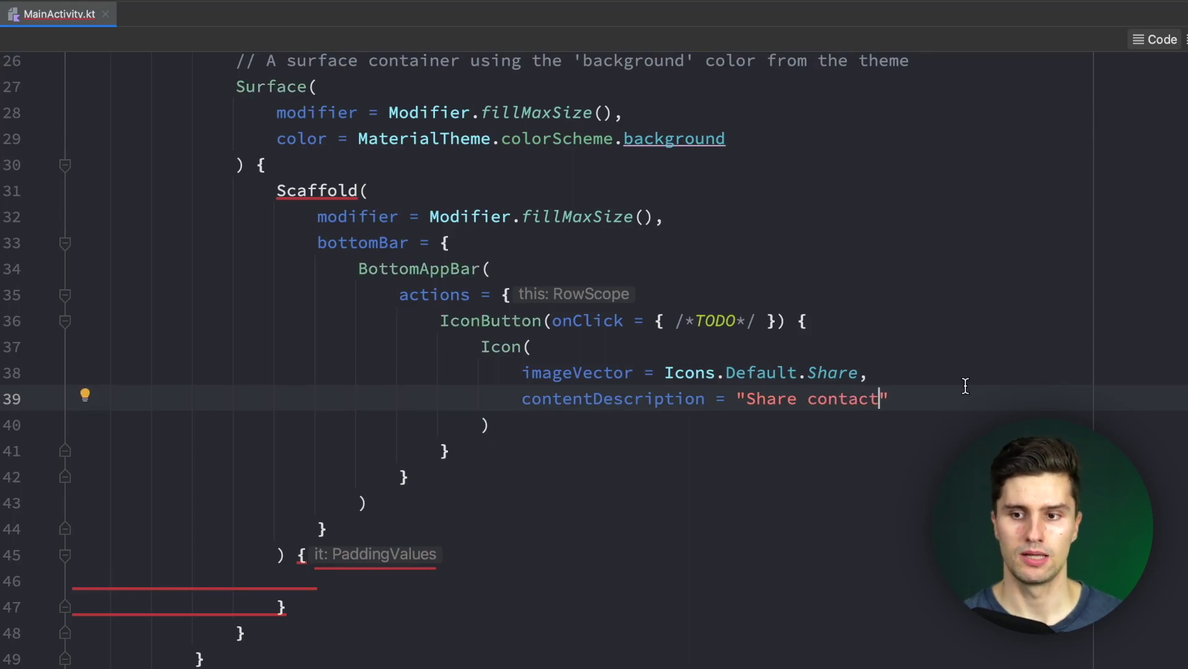
scroll(864, 399, "down", 3)
scroll(492, 307, "down", 3)
left_click_drag(451, 292, 440, 162)
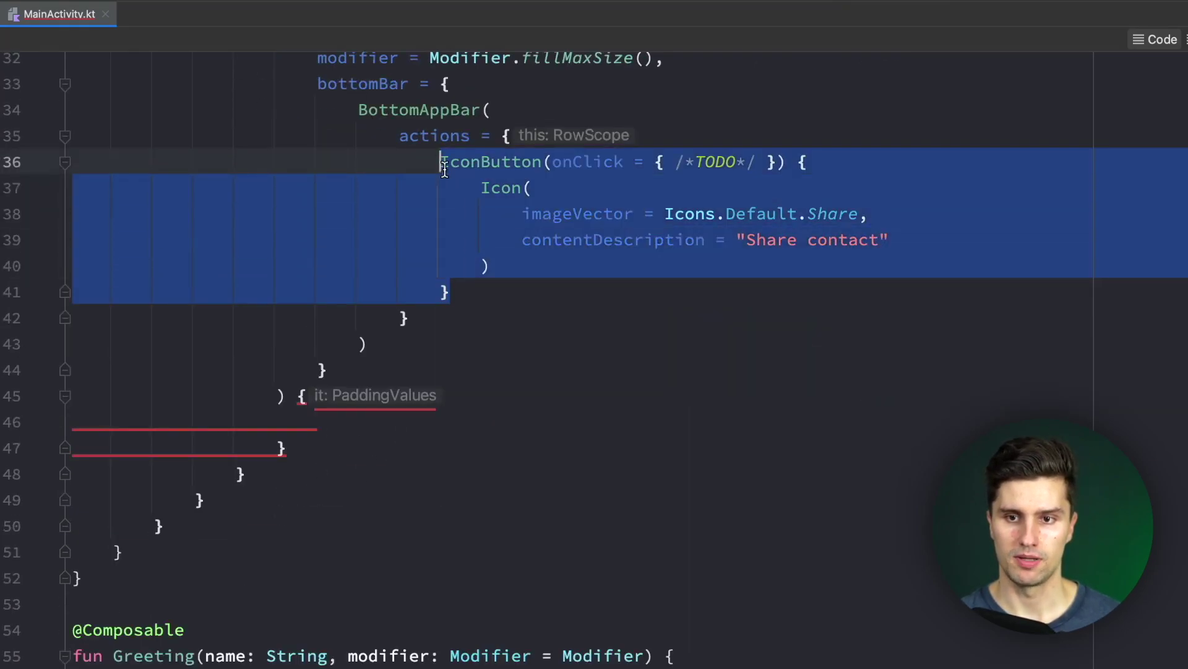
Duplicate the IconButton twice and make the second one FavoriteBorder, 'Mark as favorite'
left_click(482, 266)
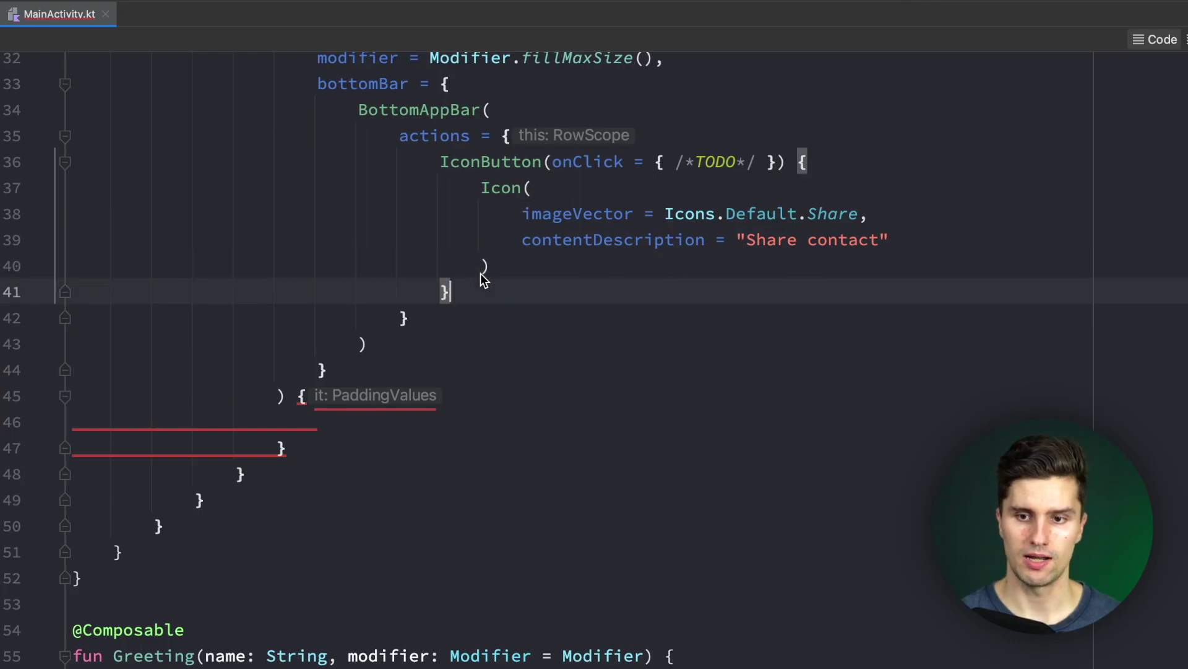
key("ctrl+d")
key("ctrl+d")
scroll(650, 267, "down", 3)
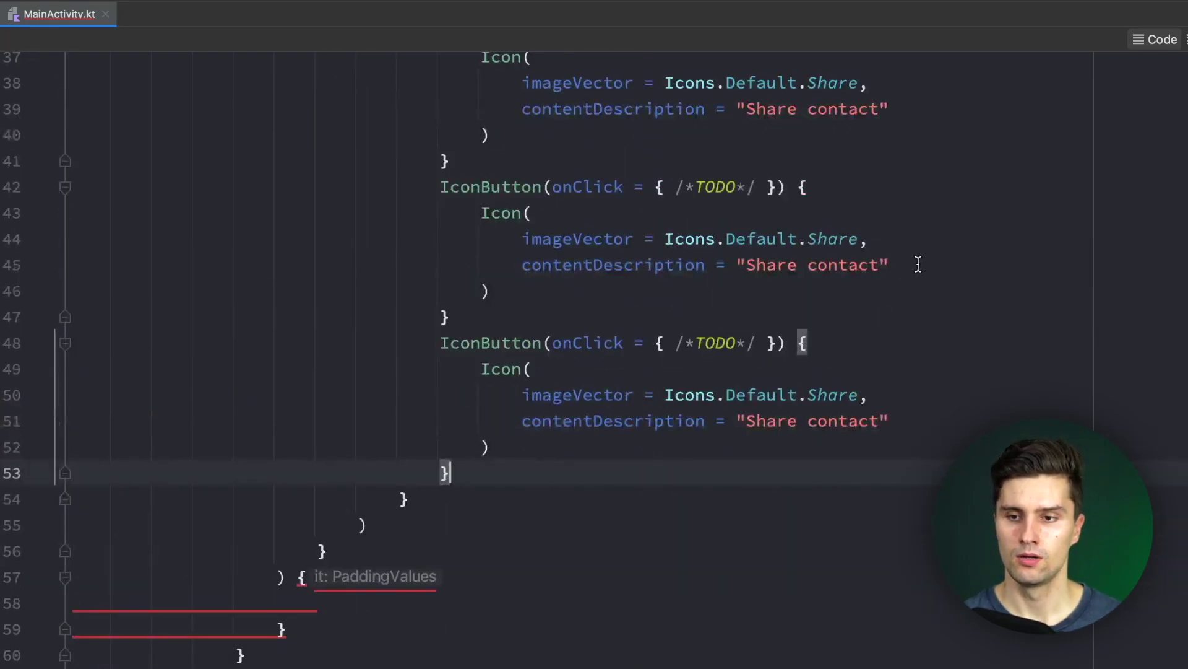
scroll(789, 260, "down", 3)
double_click(832, 190)
type("F")
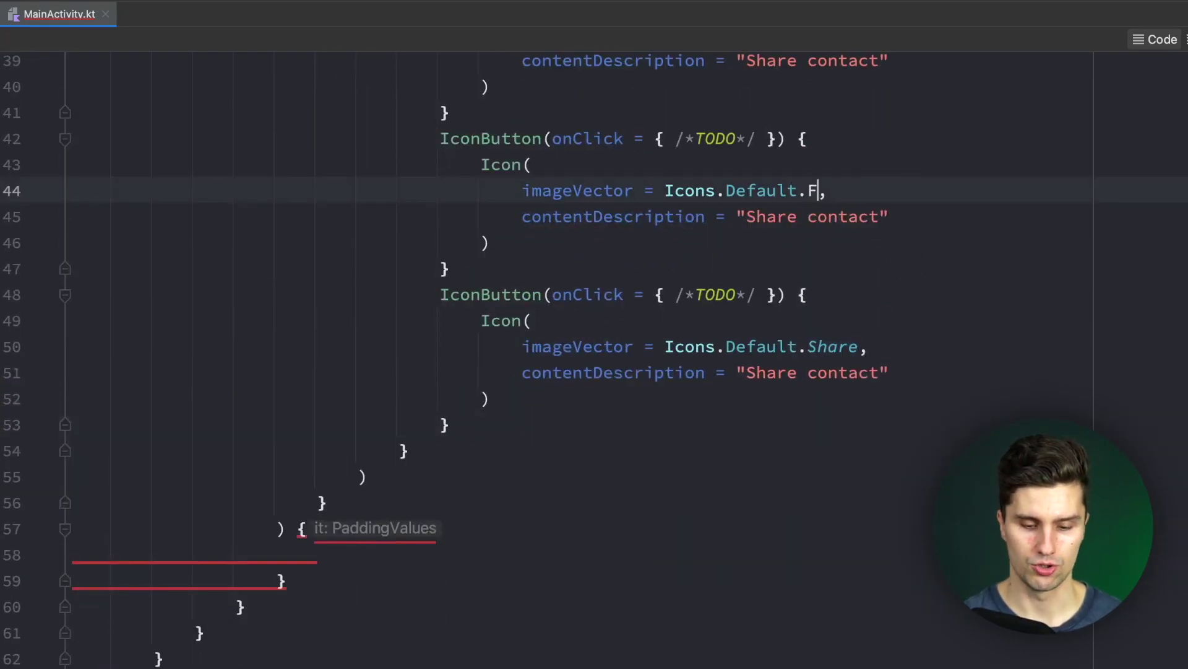
type("av")
key("Tab")
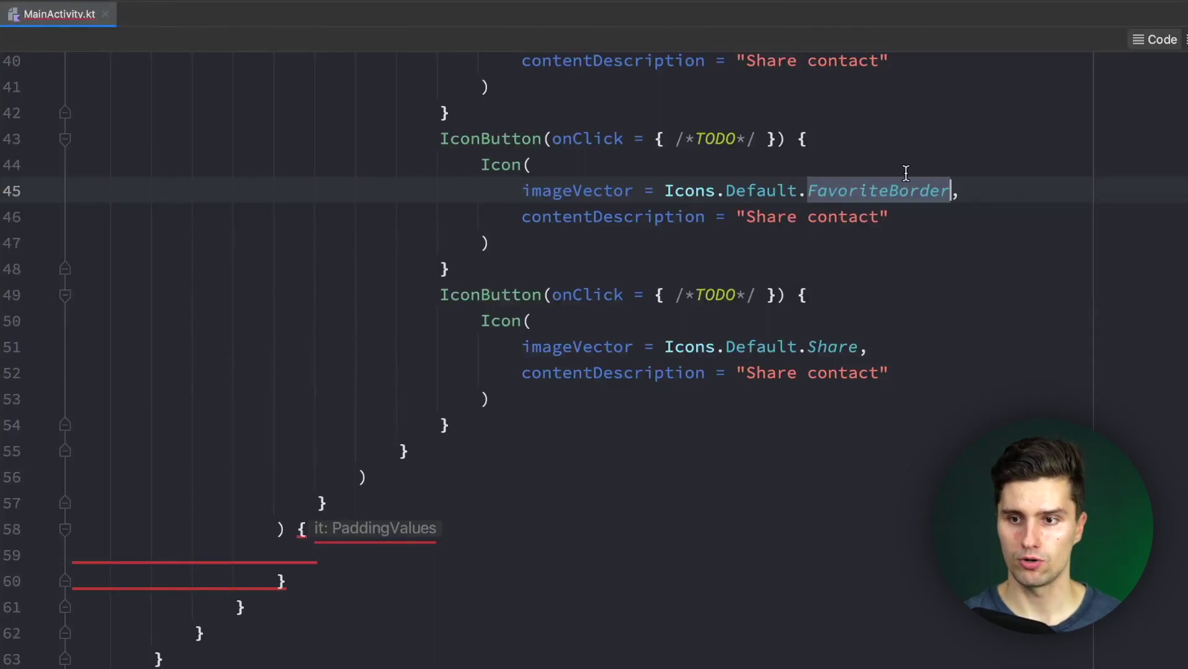
double_click(771, 216)
left_click_drag(771, 216, 845, 216)
type("Mark ")
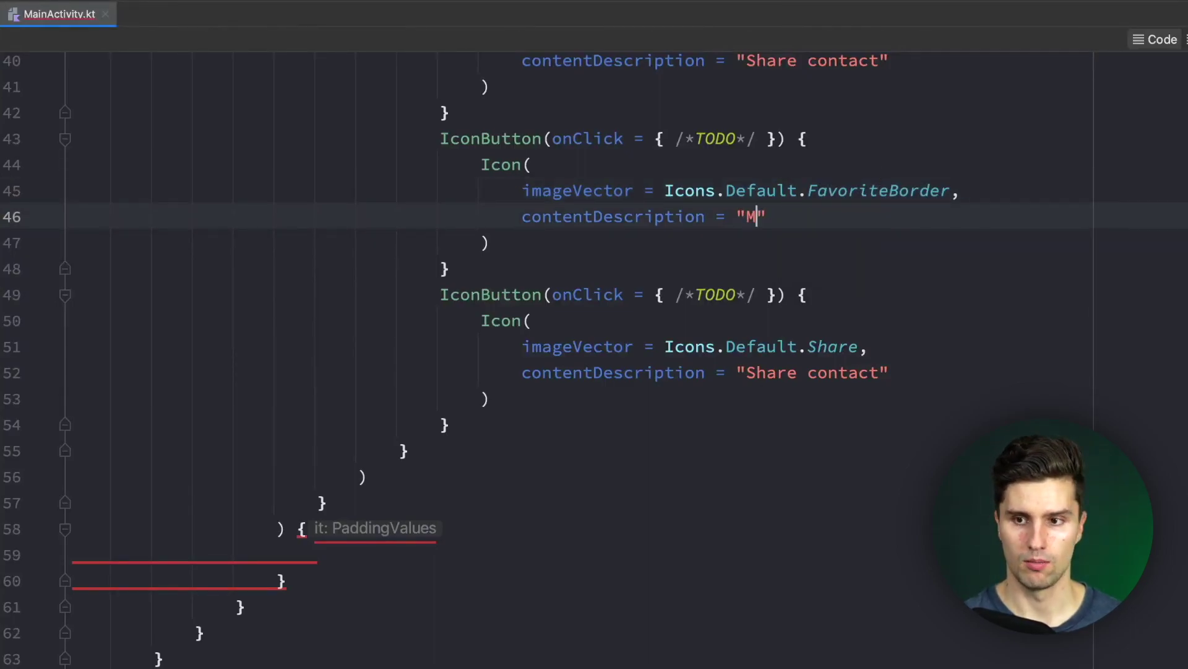
type("as favorite")
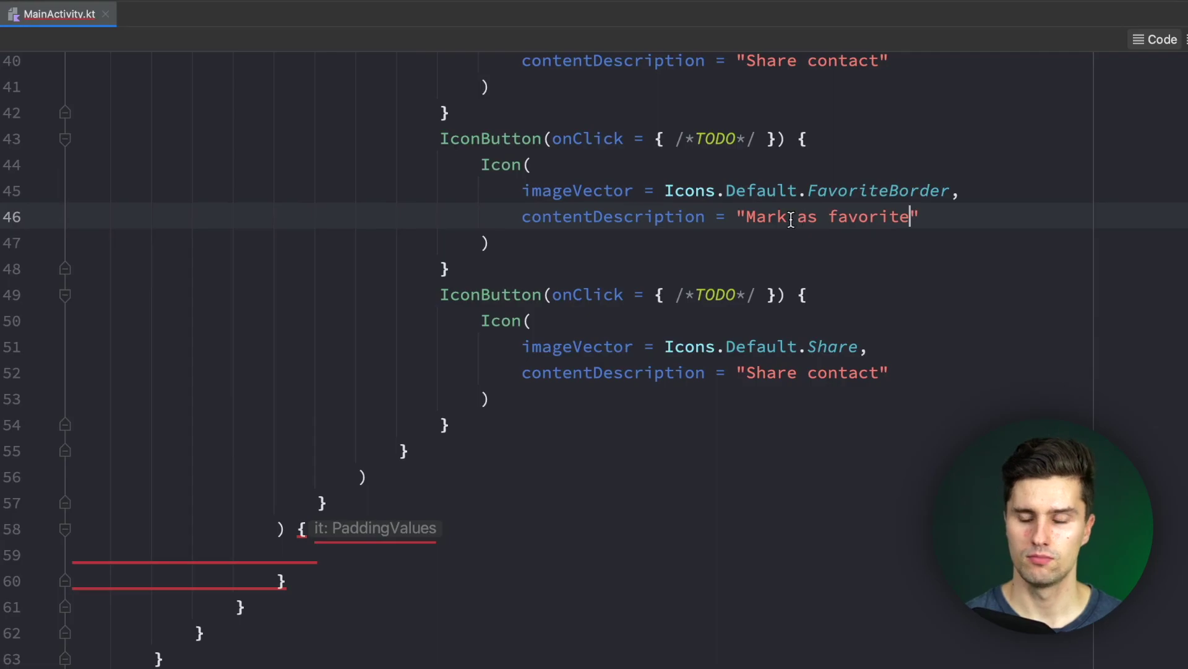
Change the third button to the Email icon with description 'Email contact'
double_click(833, 348)
scroll(833, 347, "down", 2)
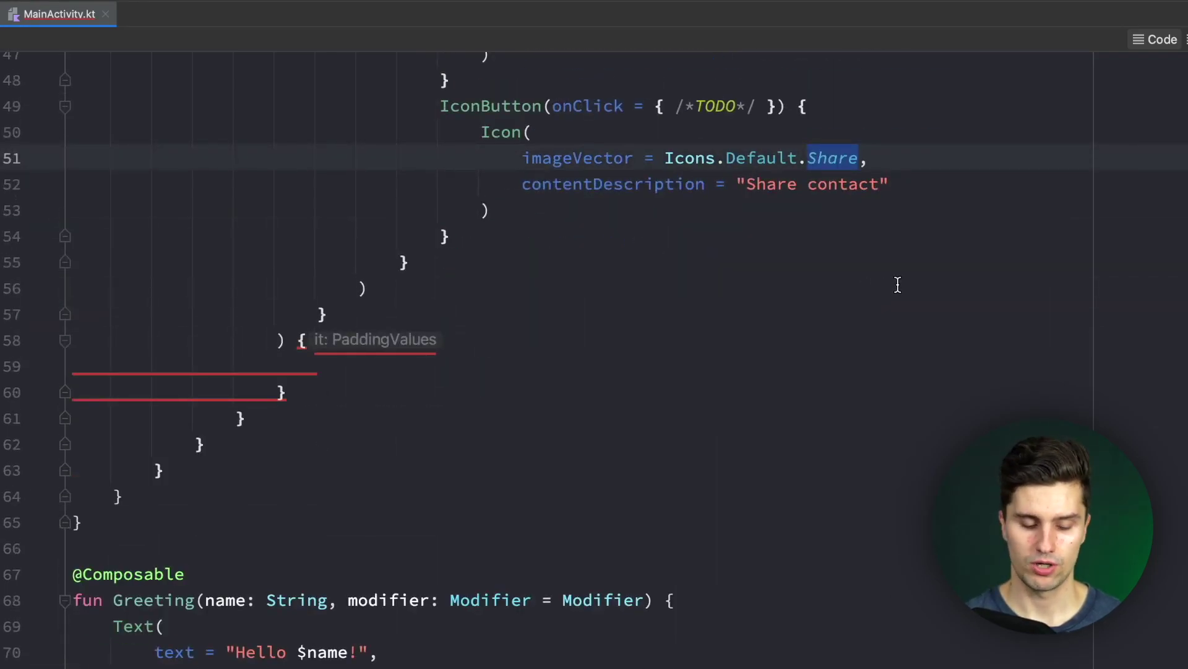
type("Mes")
key("BackSpace")
key("BackSpace")
key("BackSpace")
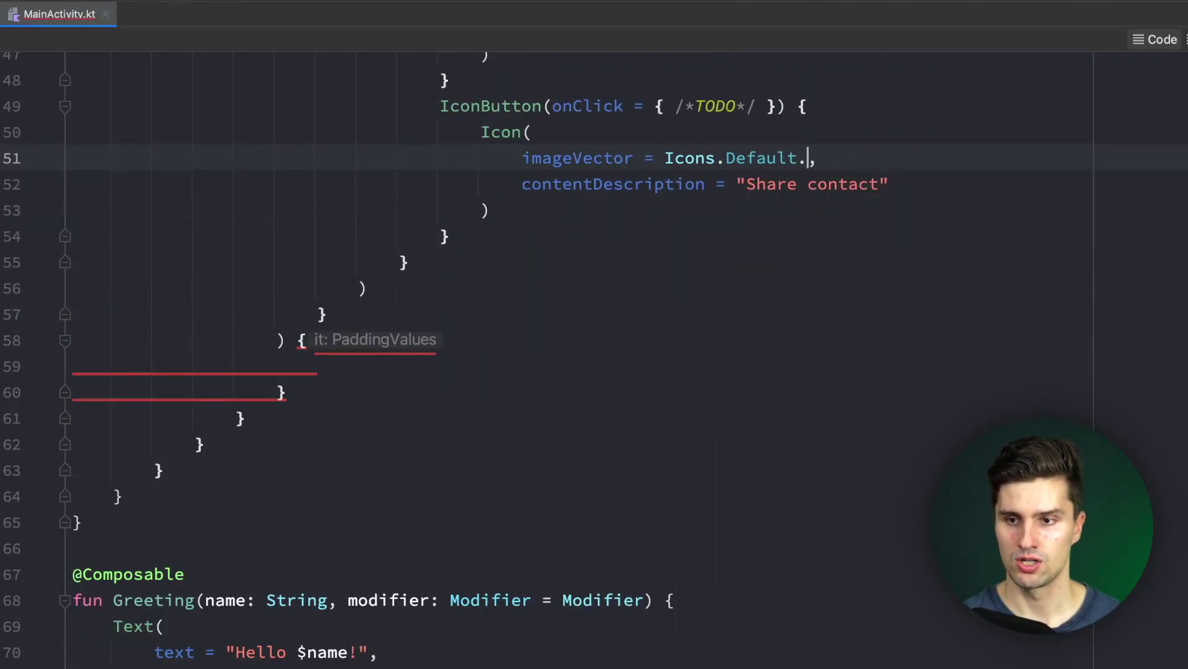
type("Ch")
key("BackSpace")
key("BackSpace")
type("M")
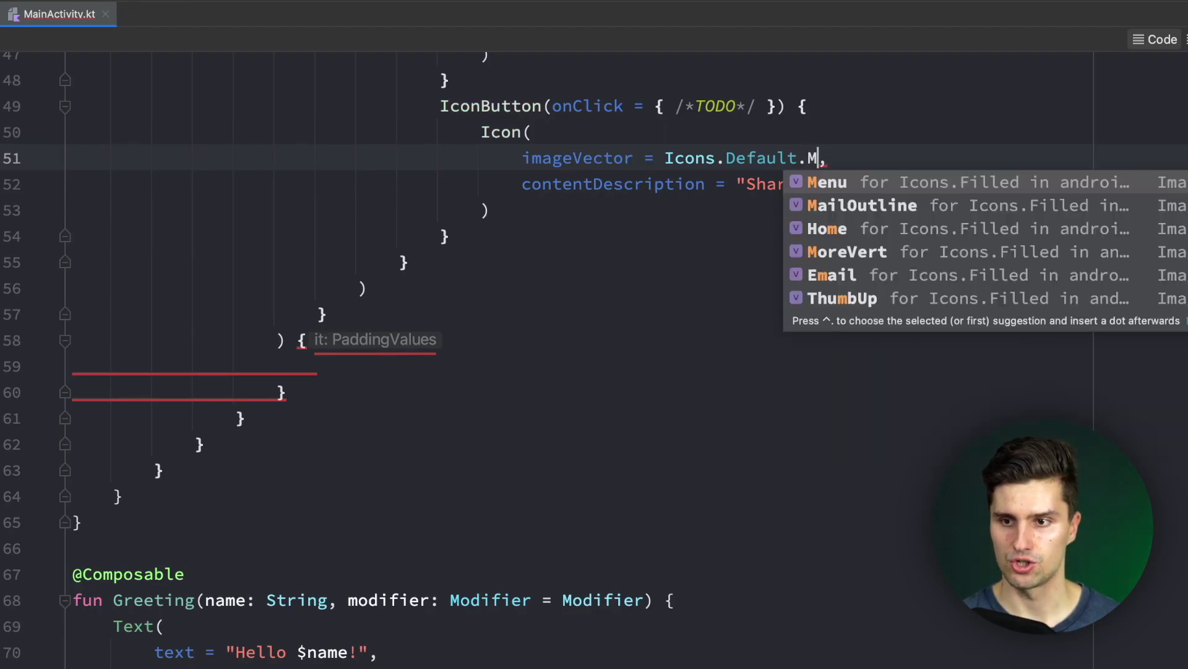
type("e")
key("BackSpace")
key("BackSpace")
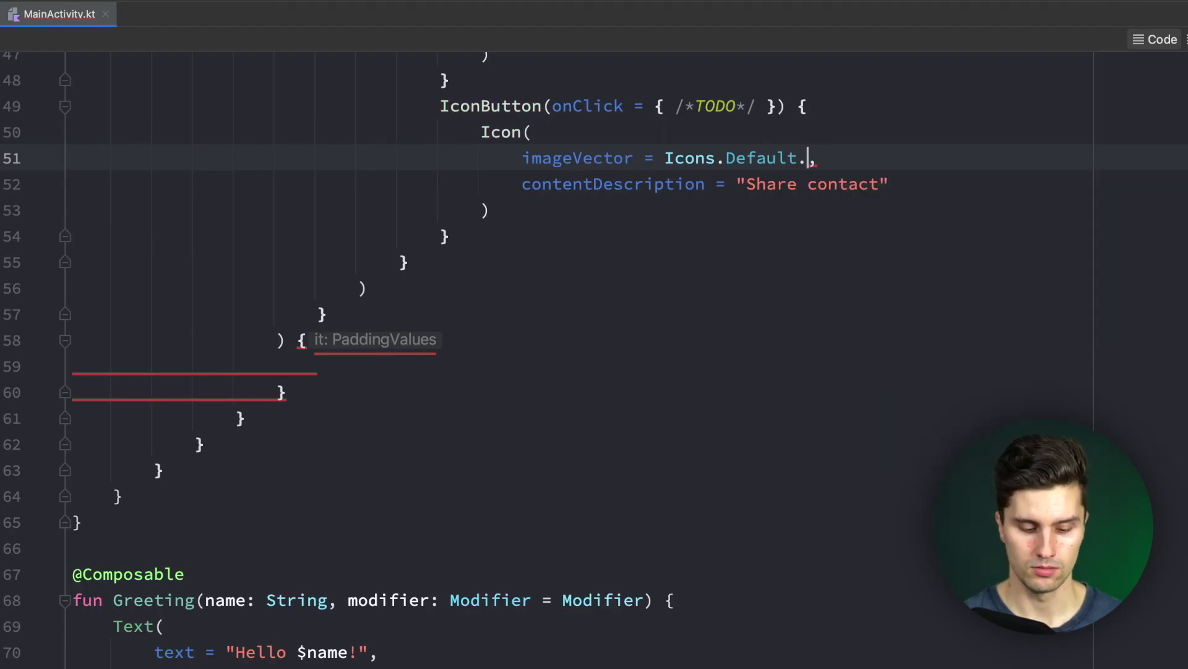
type("Em")
key("Return")
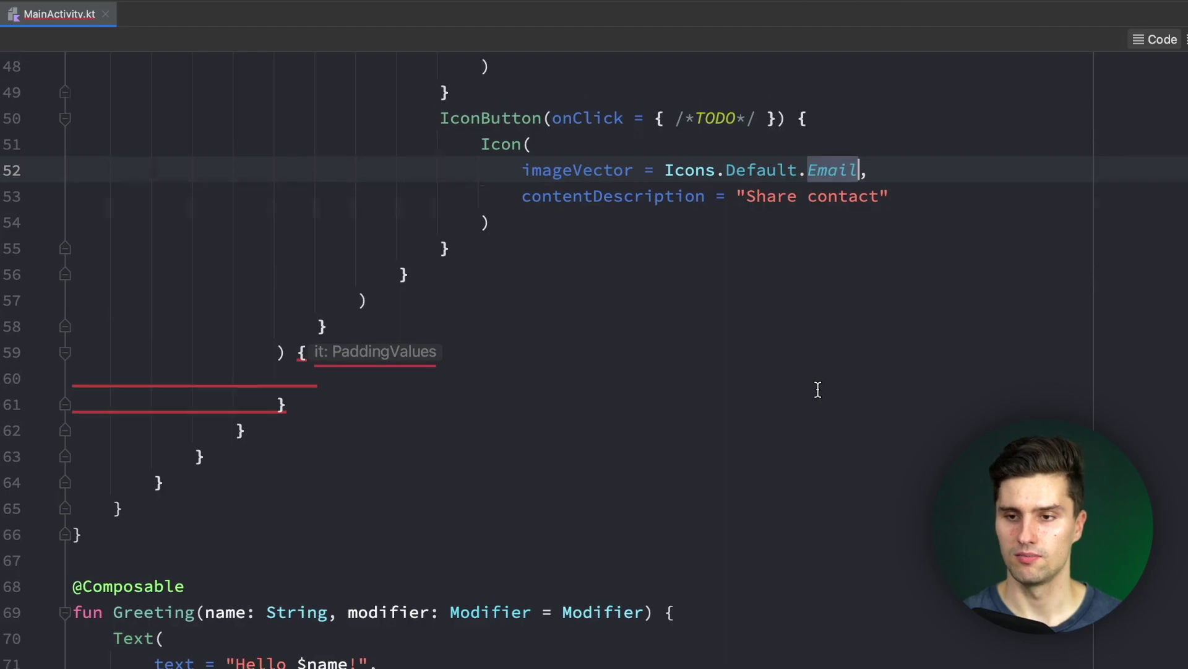
scroll(790, 353, "up", 4)
double_click(786, 288)
type("Emaikl")
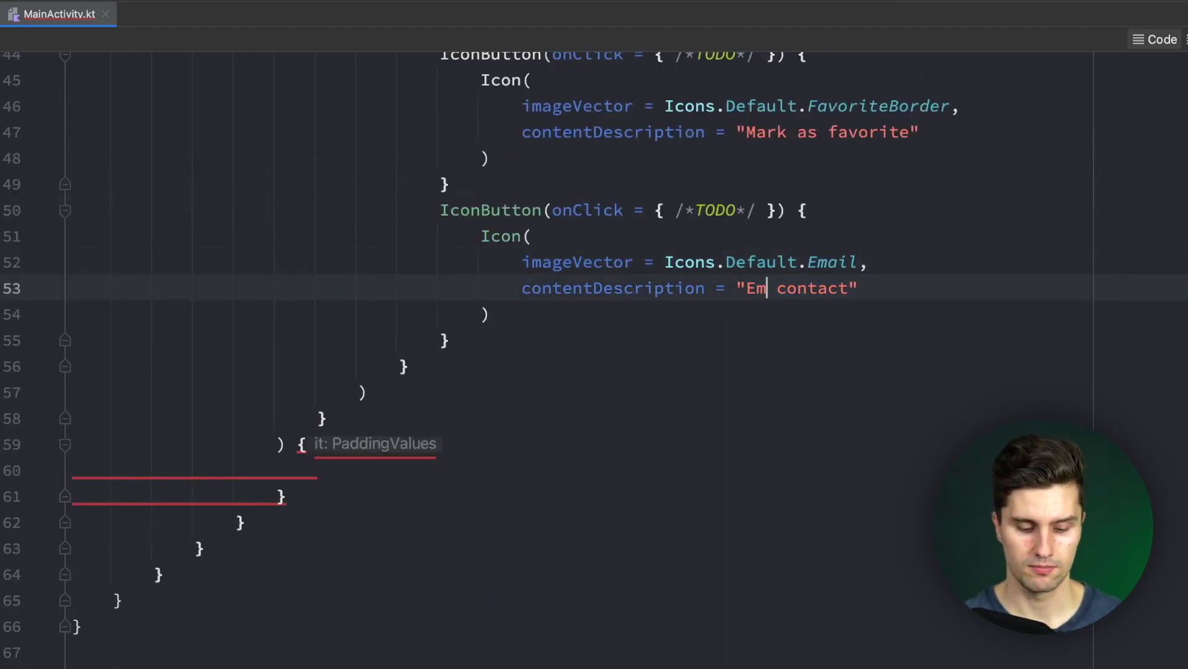
key("BackSpace")
key("BackSpace")
type("il")
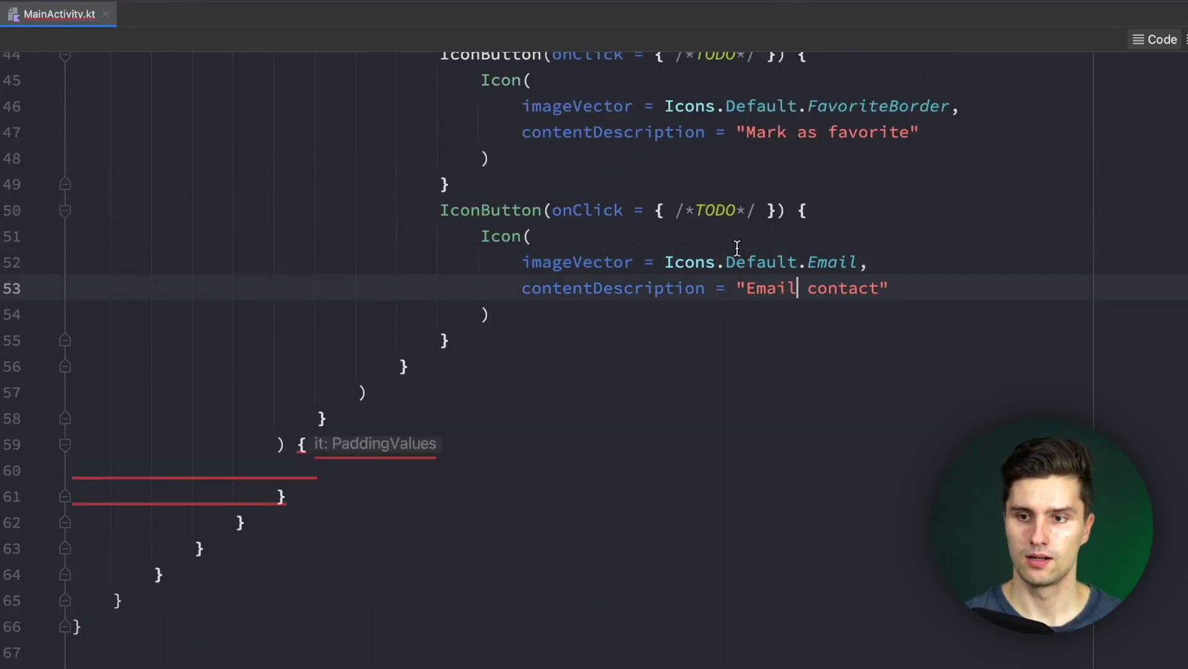
scroll(754, 312, "up", 3)
scroll(738, 325, "up", 3)
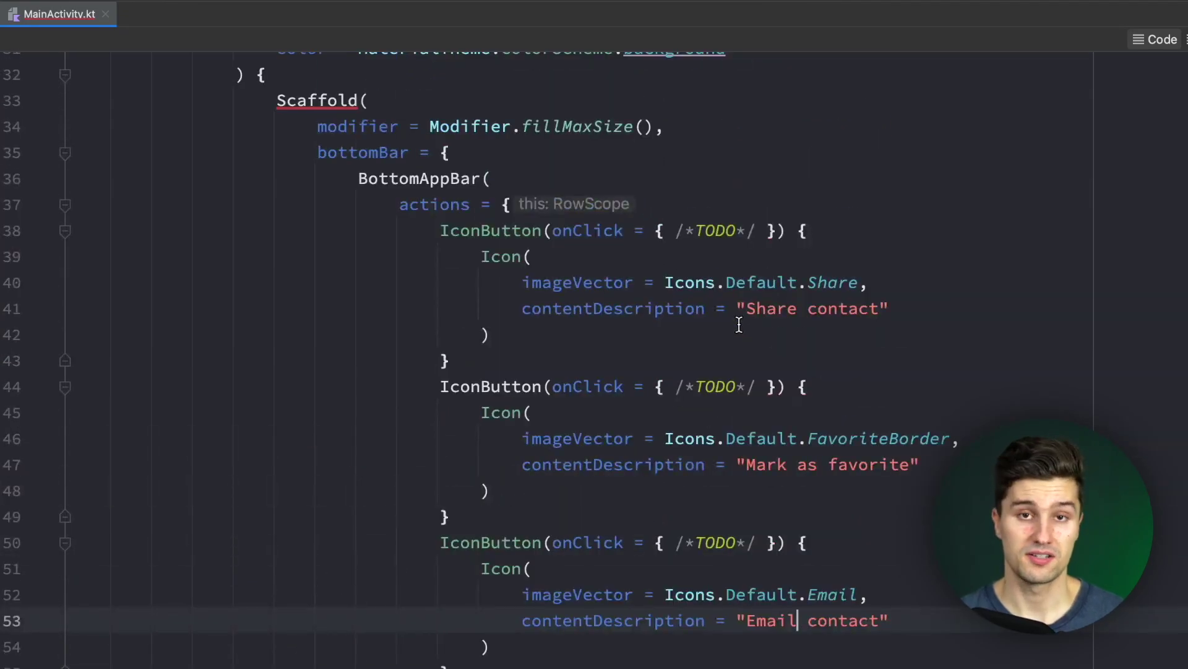
scroll(784, 446, "down", 2)
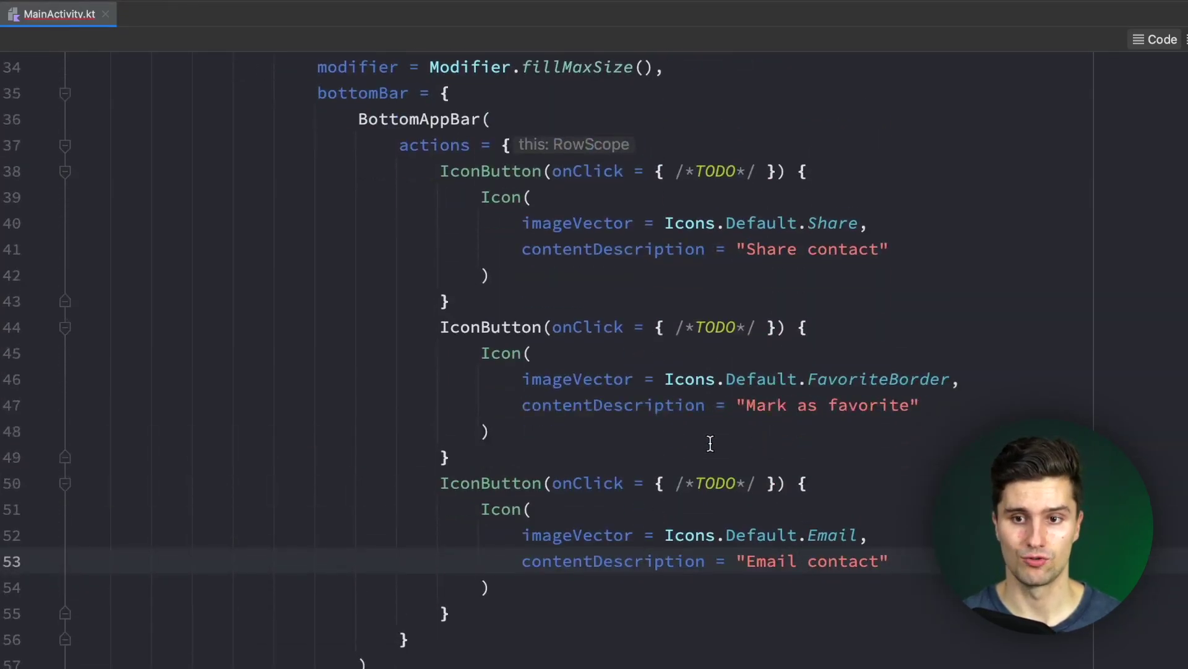
Add a floatingActionButton parameter containing a FloatingActionButton call
left_click(456, 634)
scroll(456, 634, "down", 3)
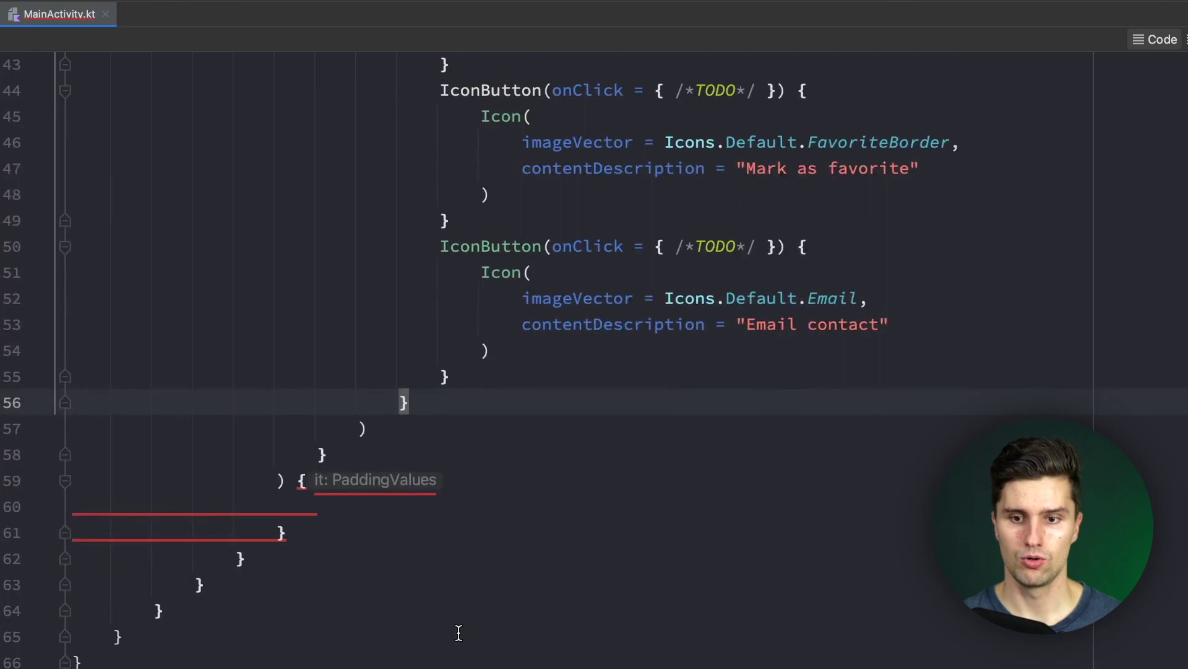
scroll(456, 604, "down", 3)
scroll(450, 557, "down", 1)
type(",")
key("Return")
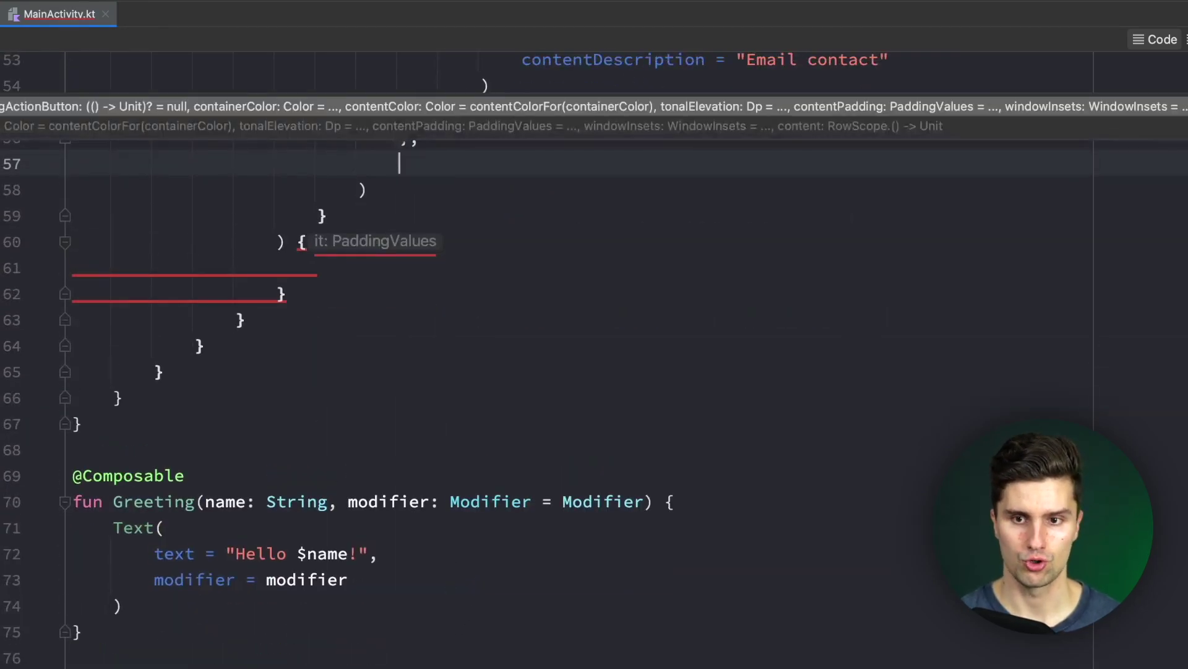
type("floatin")
key("Tab")
type("{")
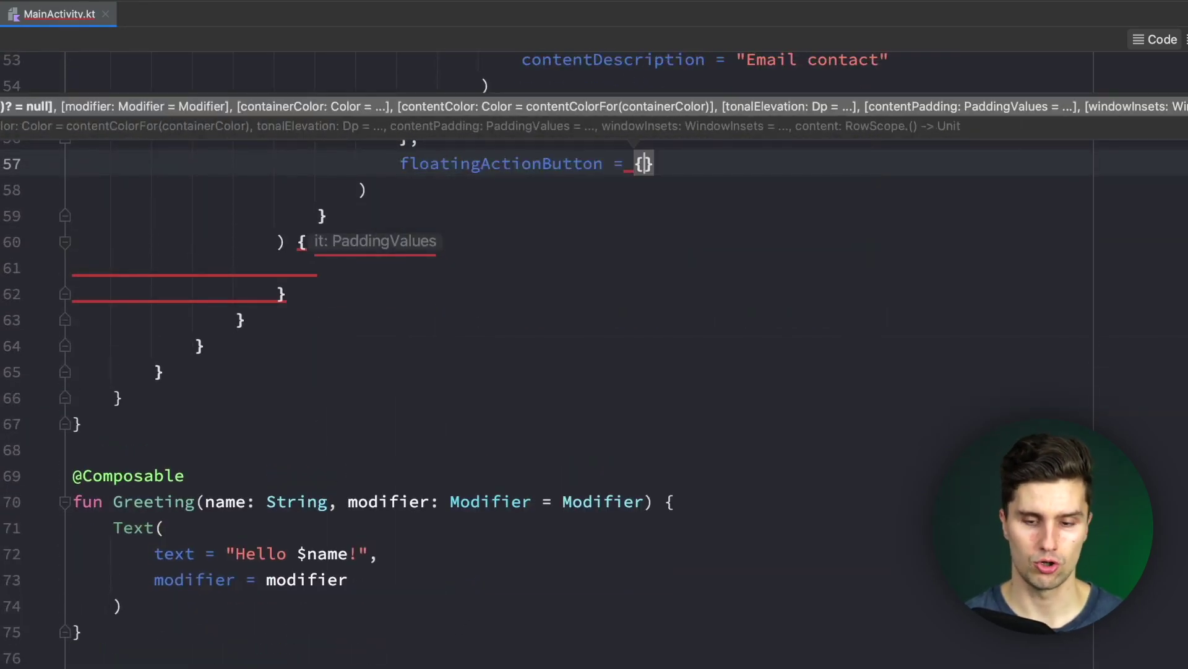
key("Return")
type("Floating")
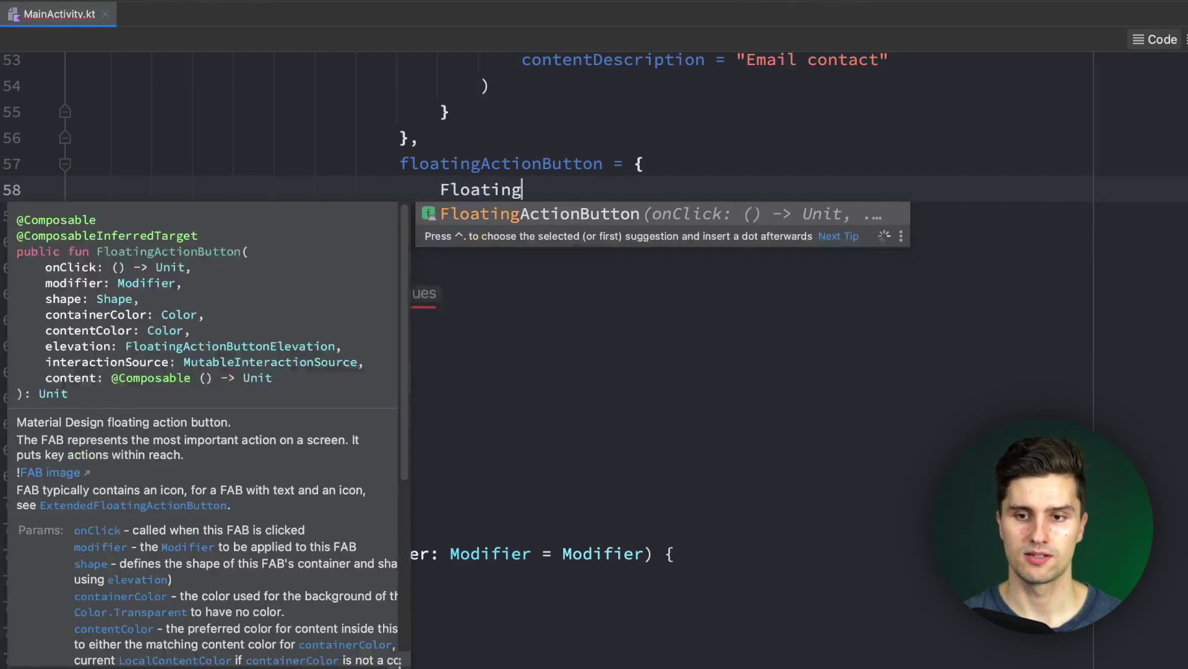
key("Escape")
key("Tab")
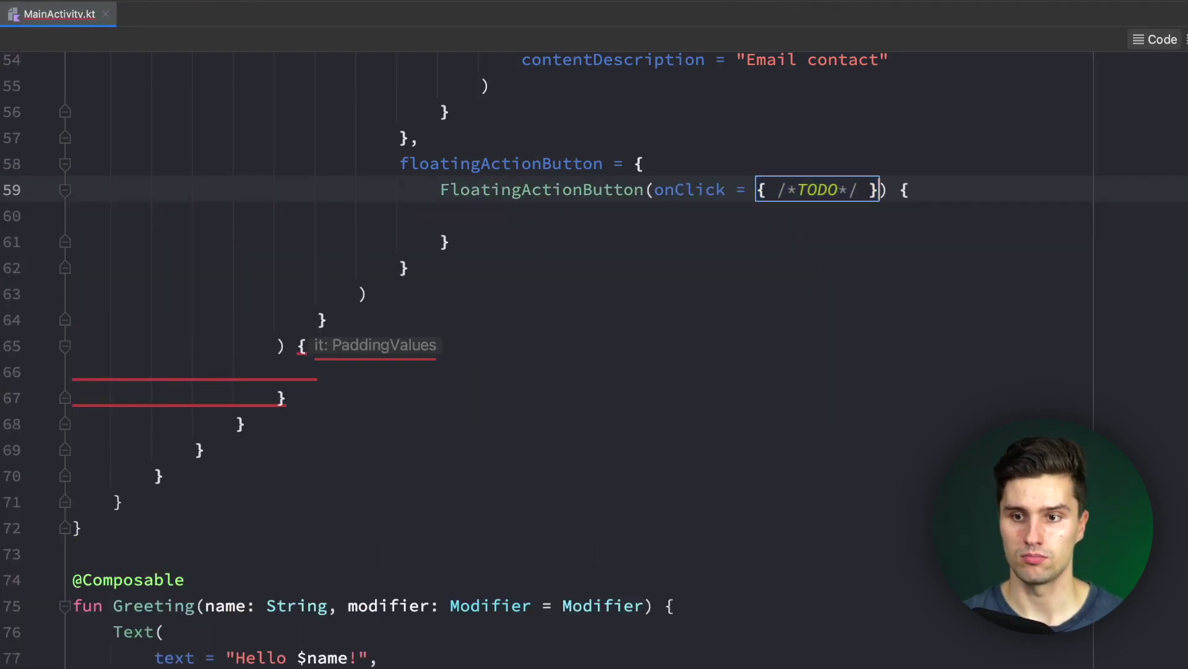
key("Tab")
key("Return")
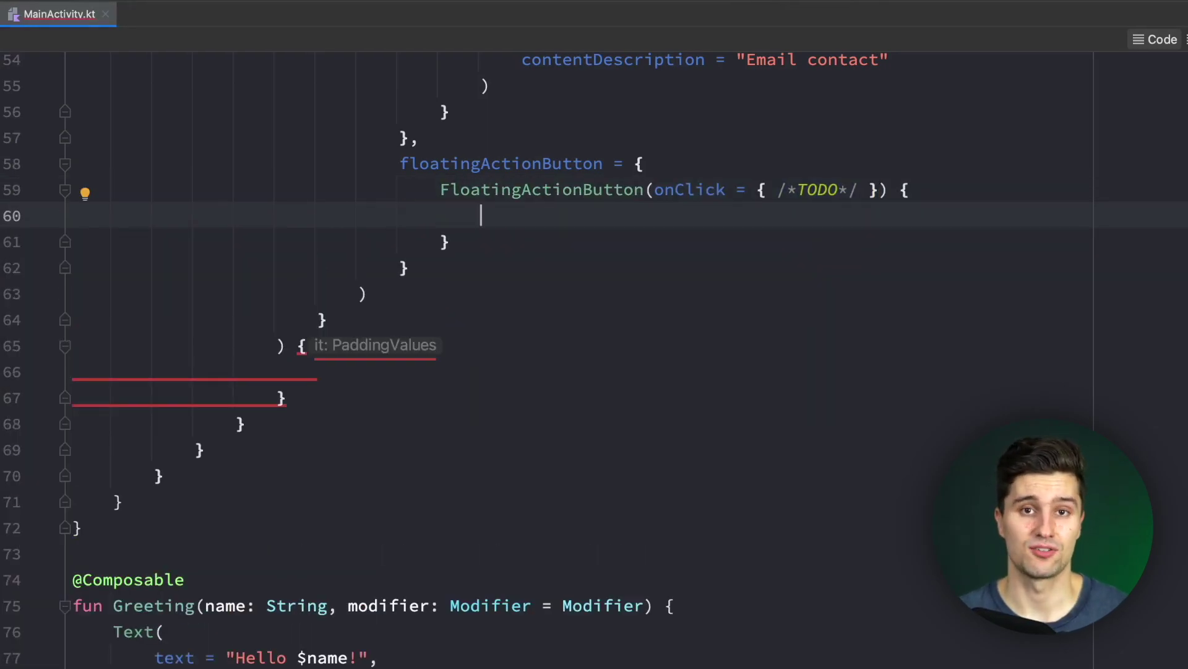
type("Icon")
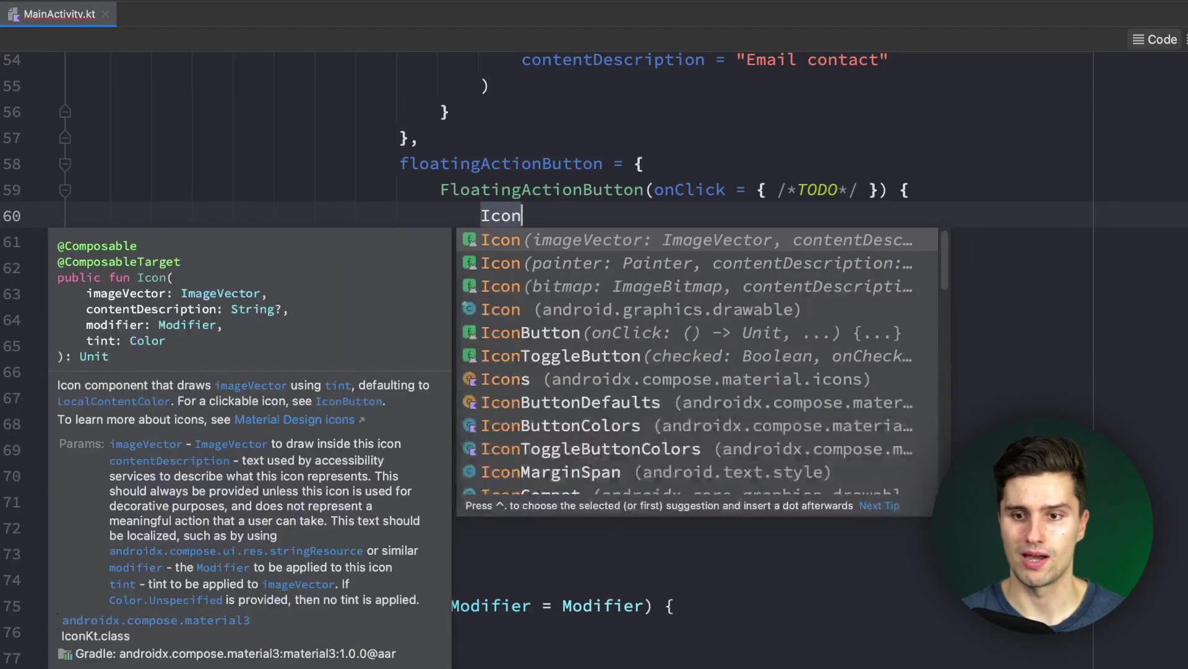
Give the FAB an Icon using Icons.Default.Phone described as 'Call contact'
key("Return")
key("ctrl+Left")
key("Return")
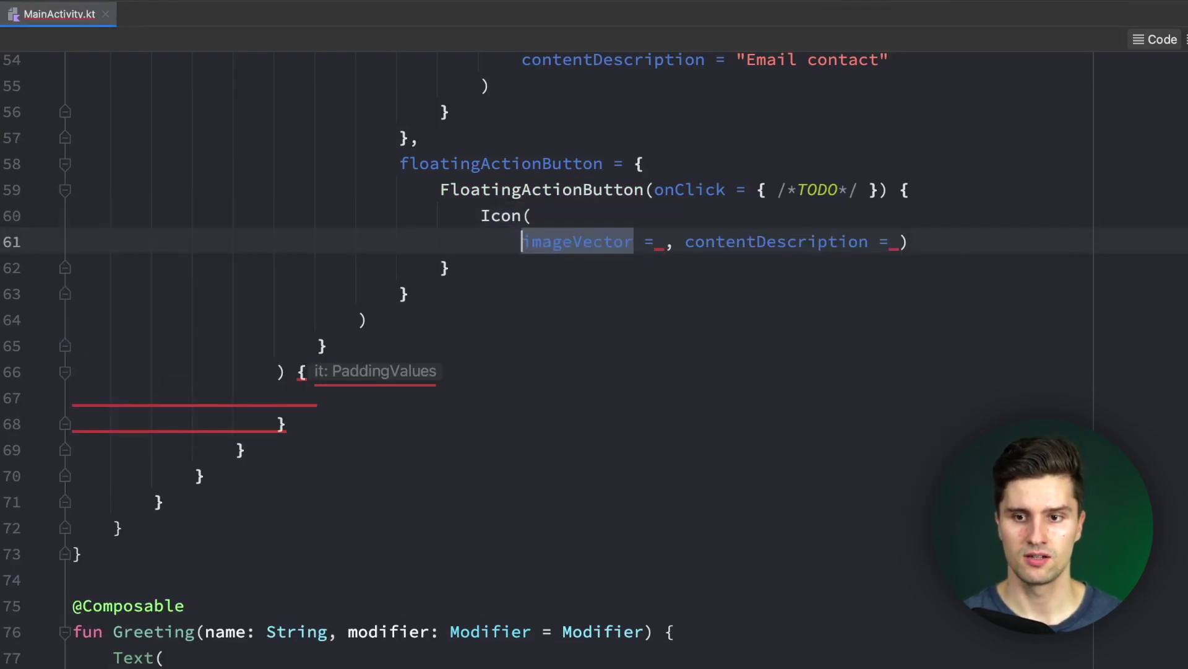
key("ctrl+Right")
key("ctrl+Right")
key("Return")
key("ctrl+Right")
key("ctrl+Right")
key("Return")
key("Up")
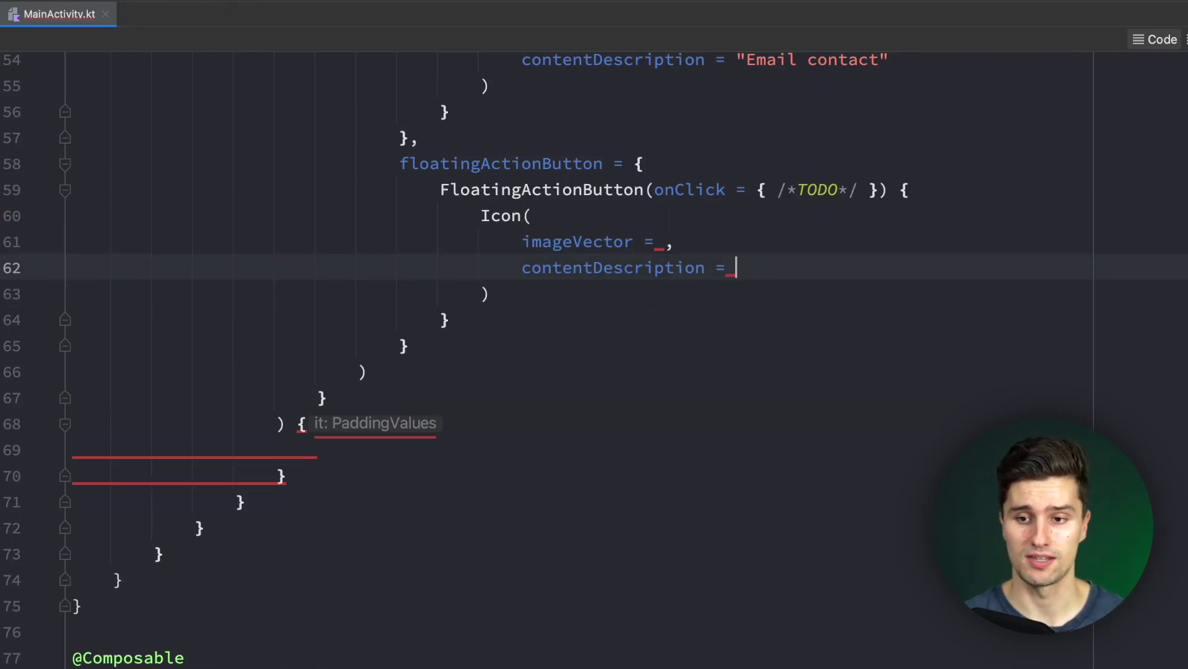
type("\"Call contact")
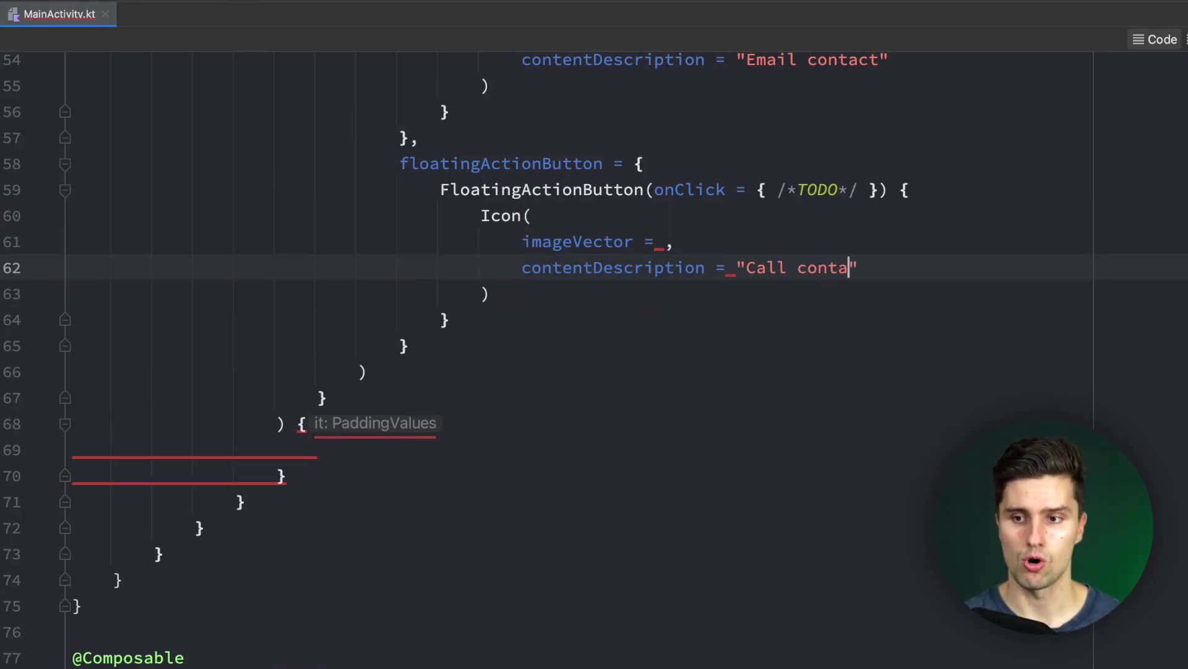
key("Up")
type("Icons.")
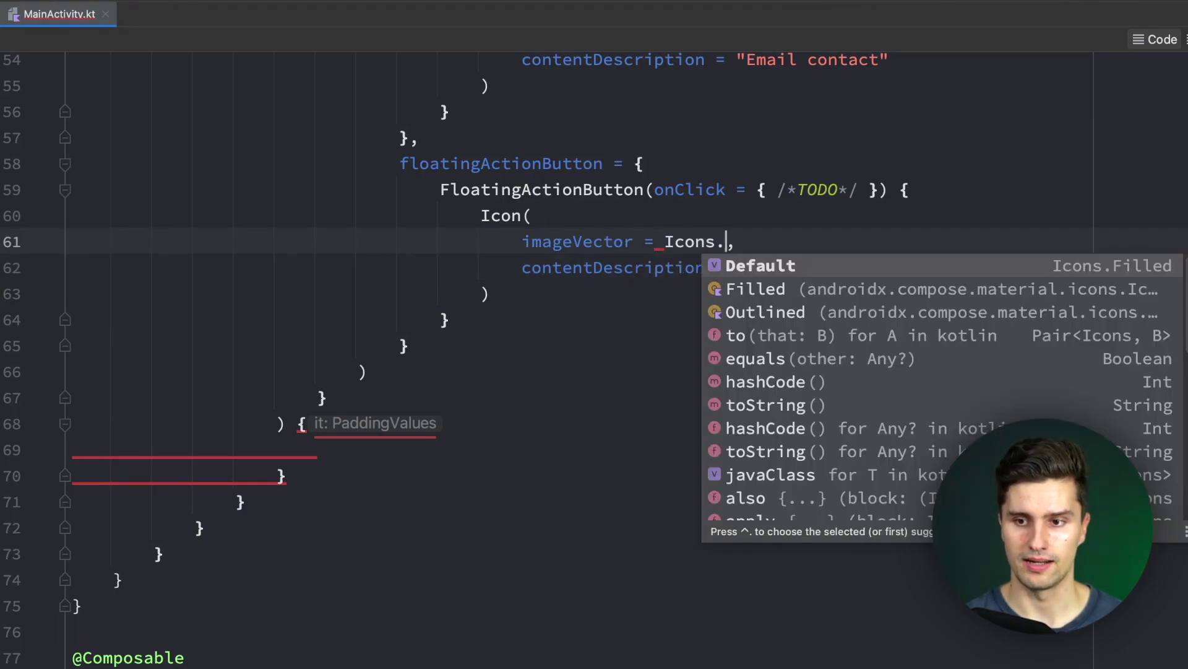
type("Default.Ph")
key("Tab")
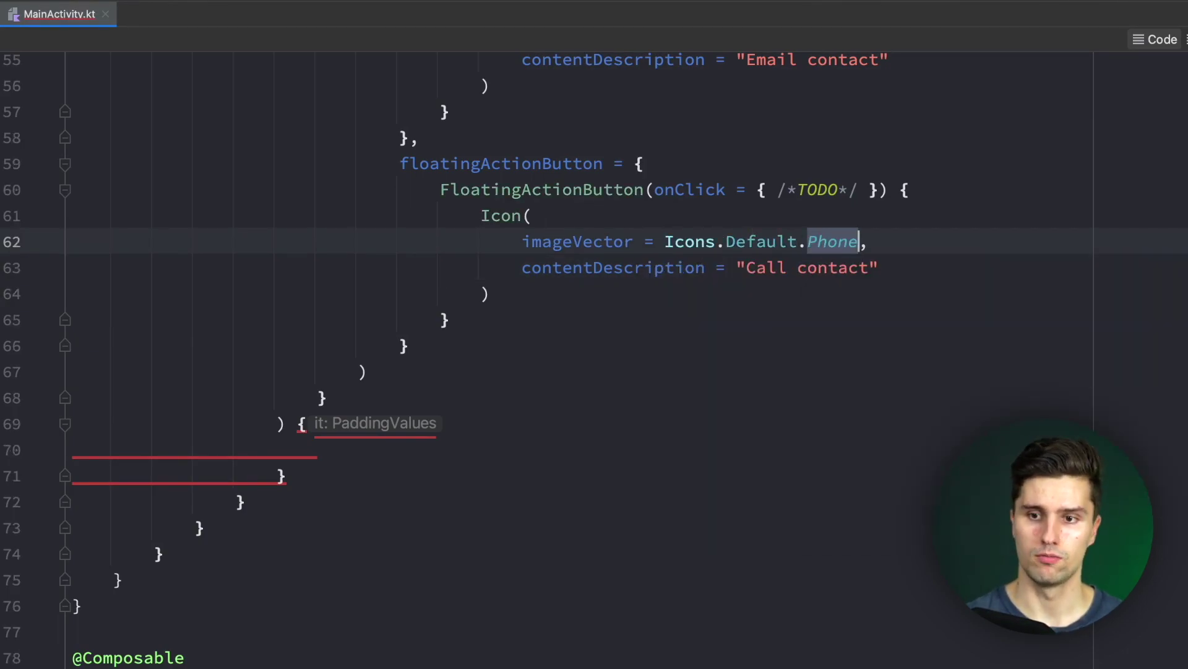
left_click(493, 361)
scroll(494, 361, "down", 1)
type(",")
key("Return")
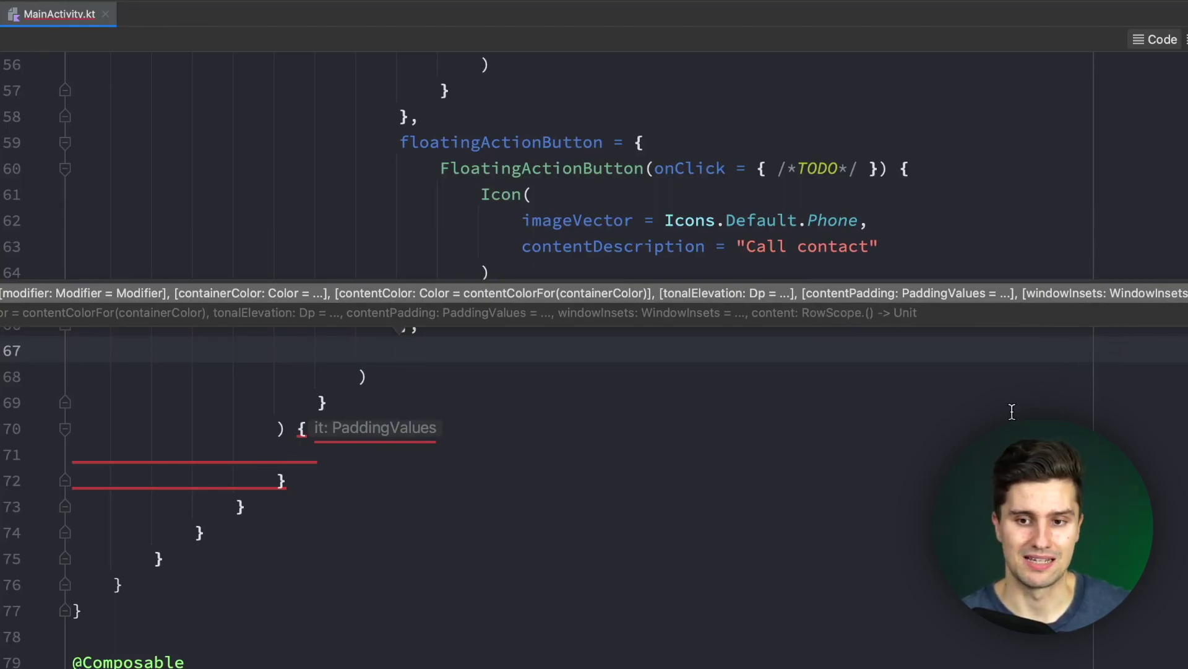
Delete the blank line and run the app; the build fails on the experimental Scaffold
key("BackSpace")
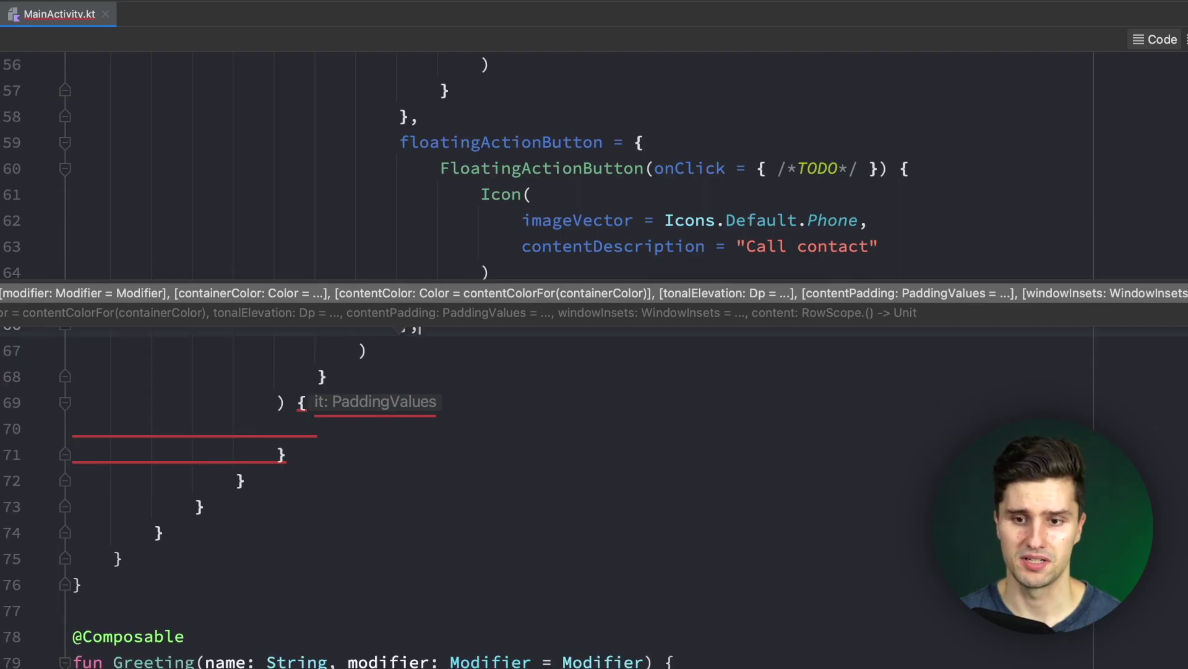
scroll(455, 453, "up", 4)
scroll(497, 441, "up", 4)
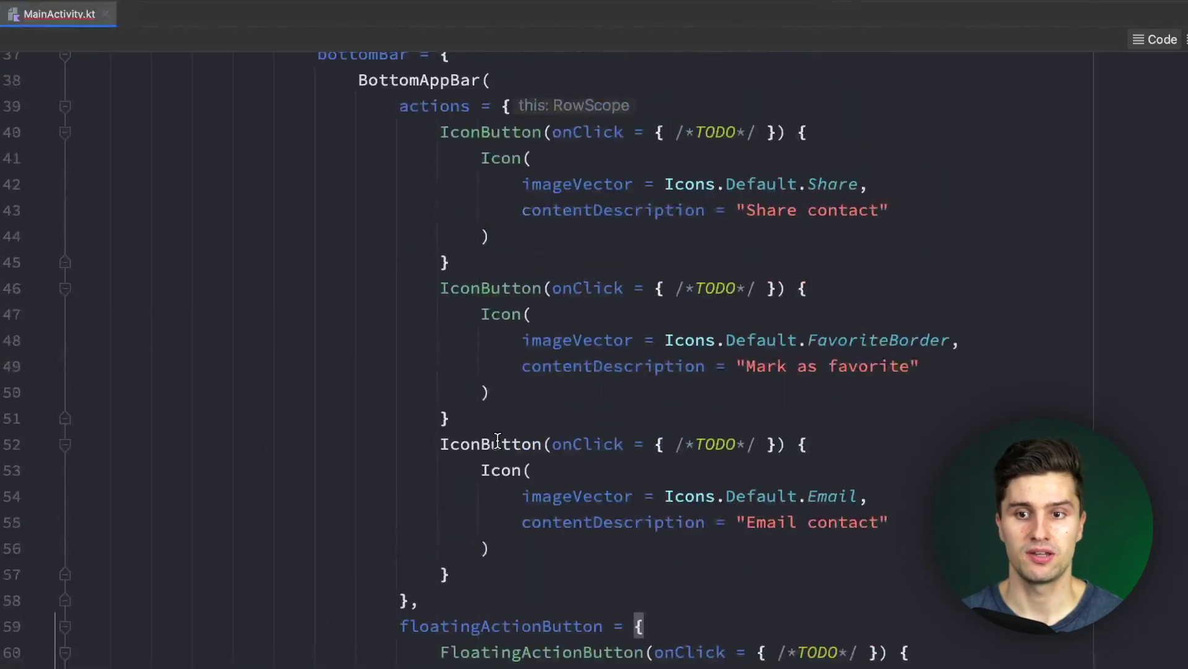
scroll(497, 441, "up", 1)
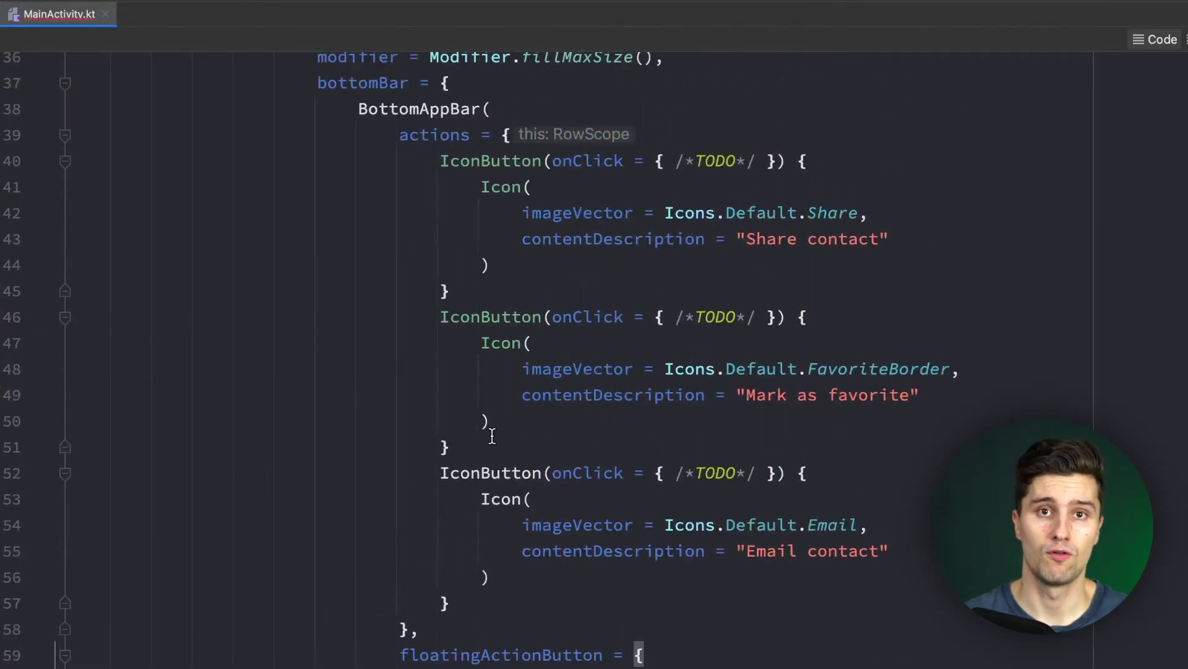
key("ctrl+r")
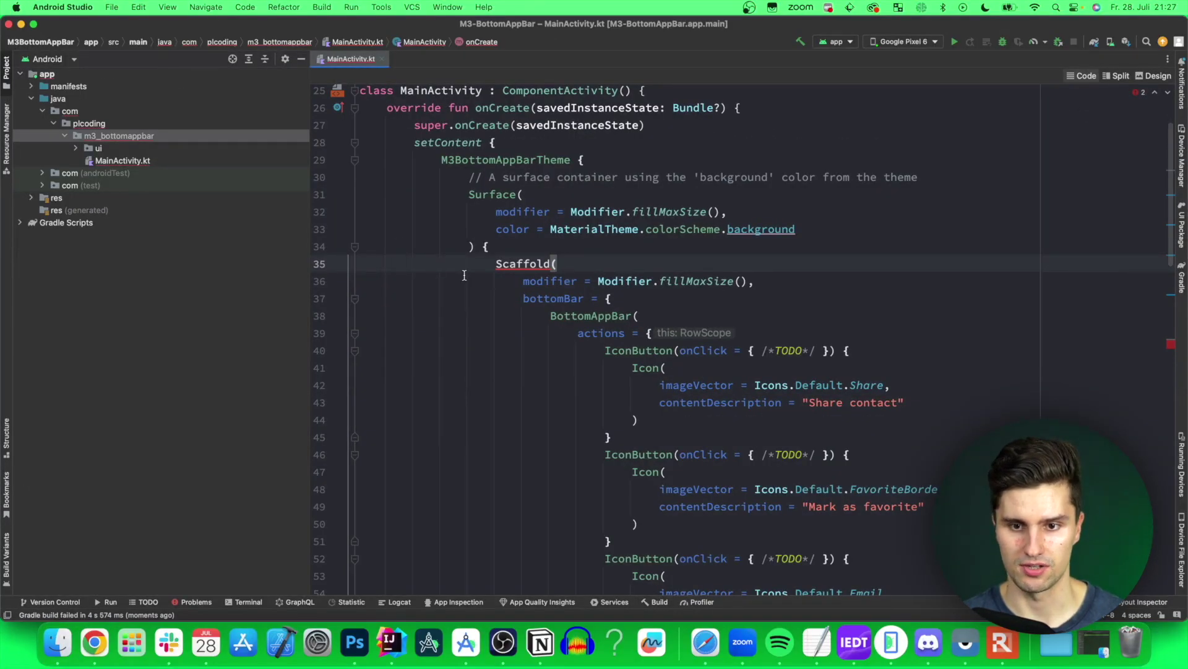
Apply the Scaffold quick fix opting MainActivity into ExperimentalMaterial3Api
double_click(513, 264)
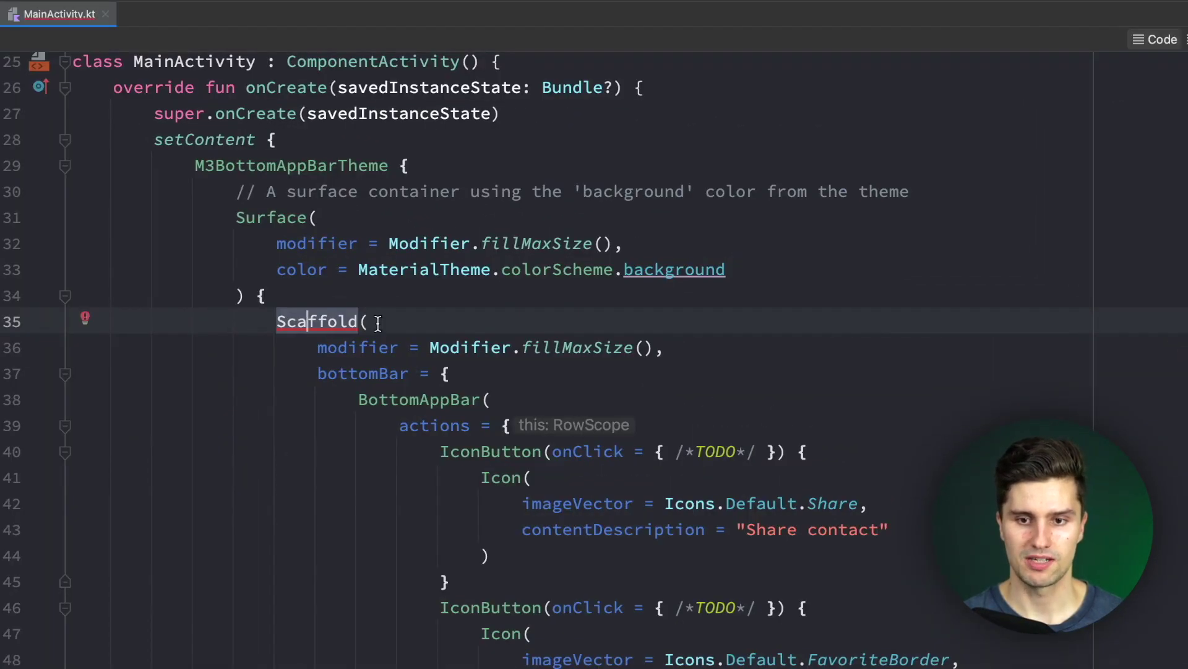
key("alt+Return")
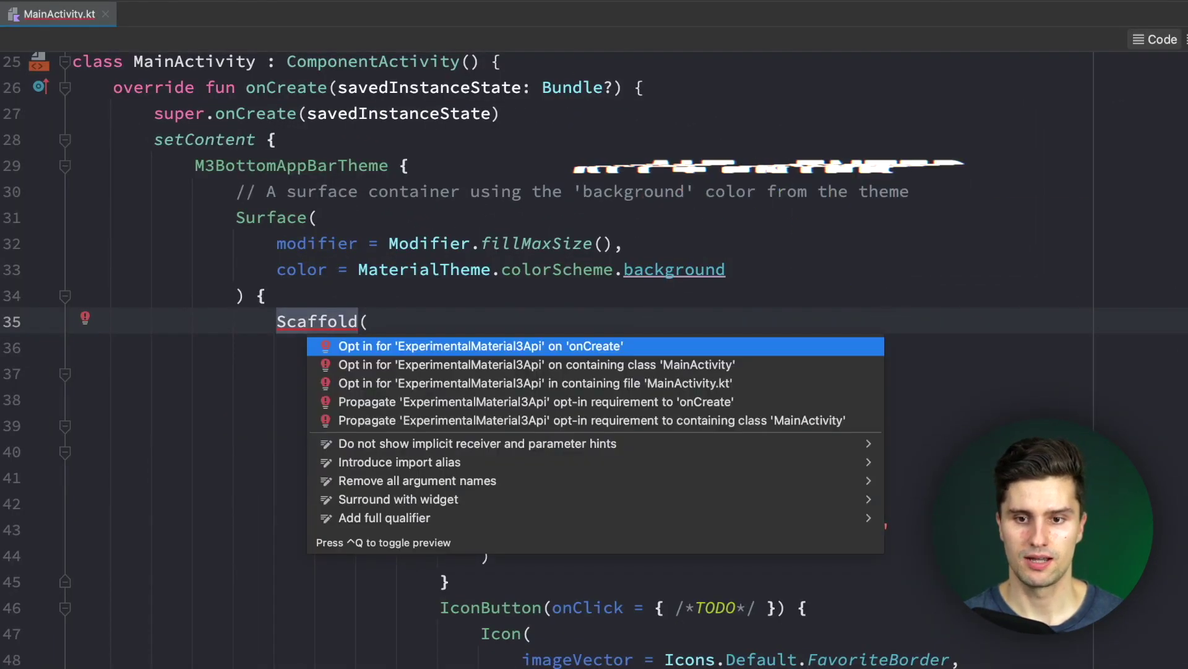
key("Down")
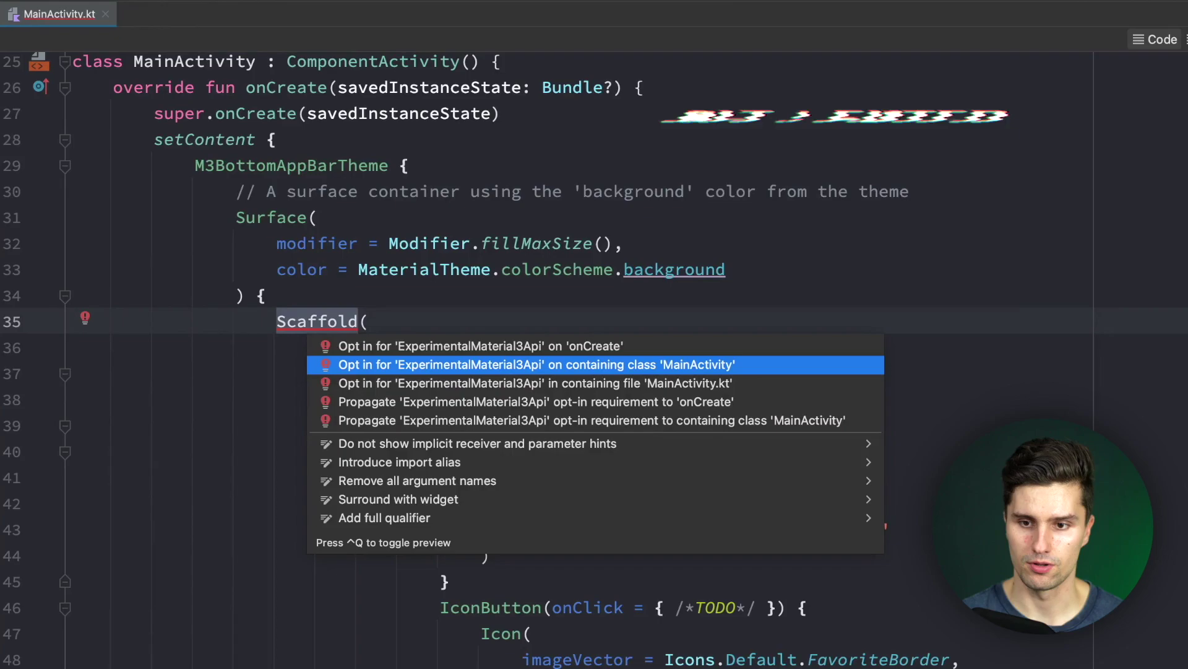
key("Return")
scroll(408, 326, "down", 5)
scroll(408, 326, "down", 6)
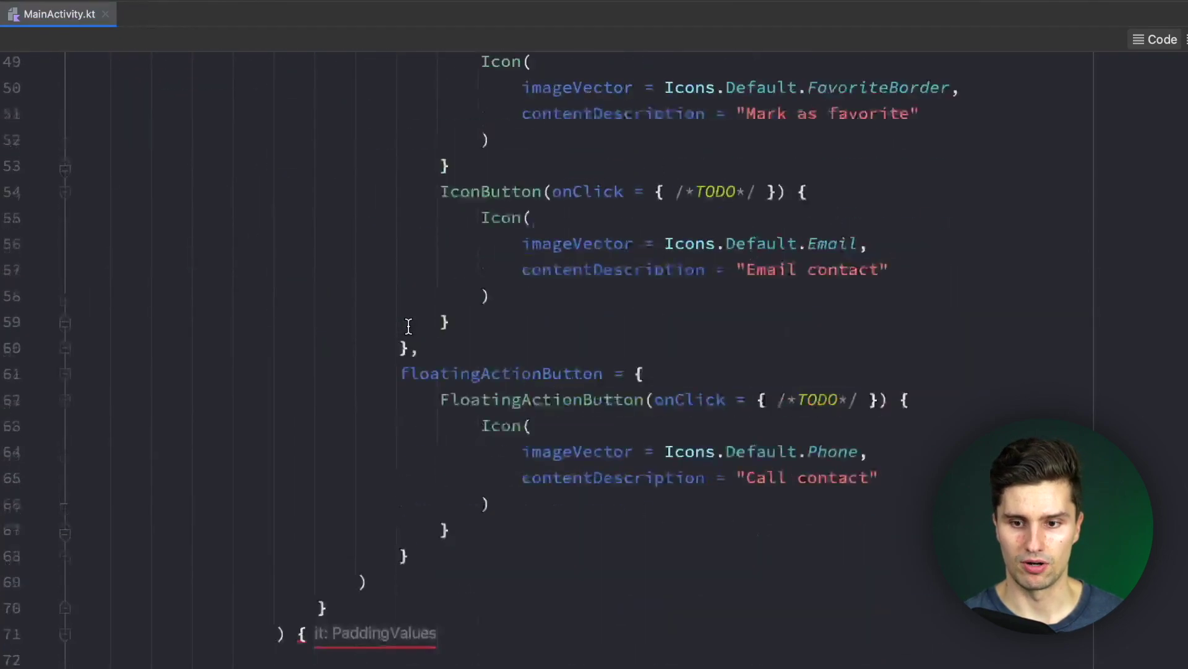
scroll(408, 326, "down", 6)
scroll(408, 326, "down", 4)
scroll(400, 389, "down", 1)
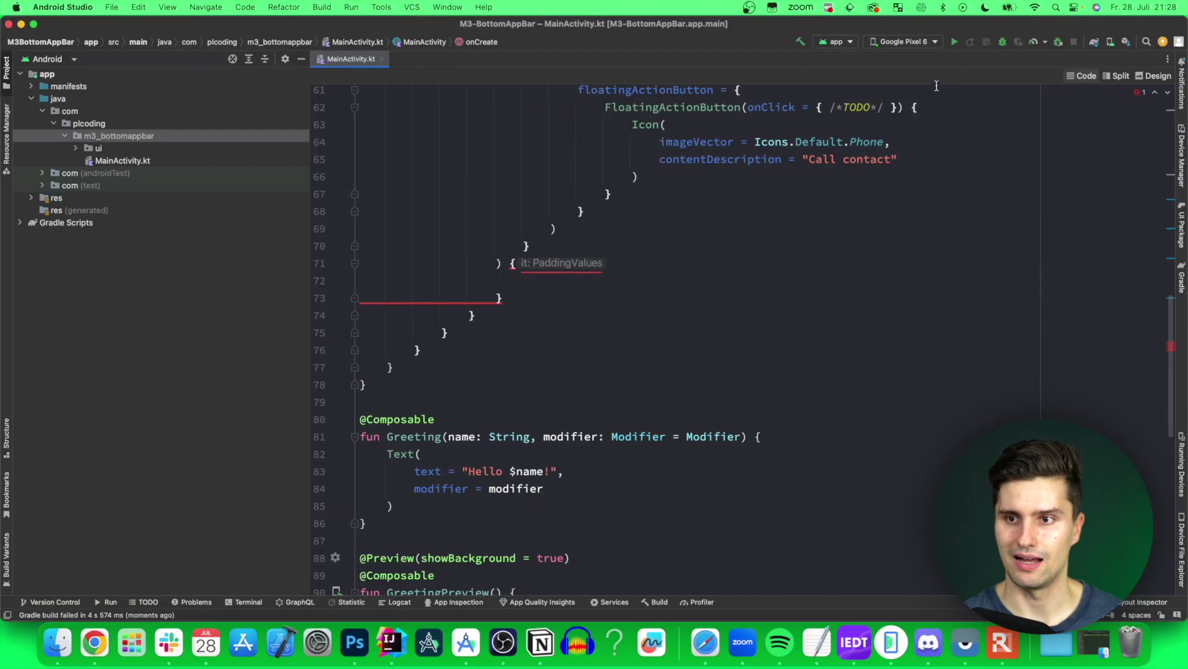
Run the app and view it on the Pixel 6 through Vysor
left_click(955, 45)
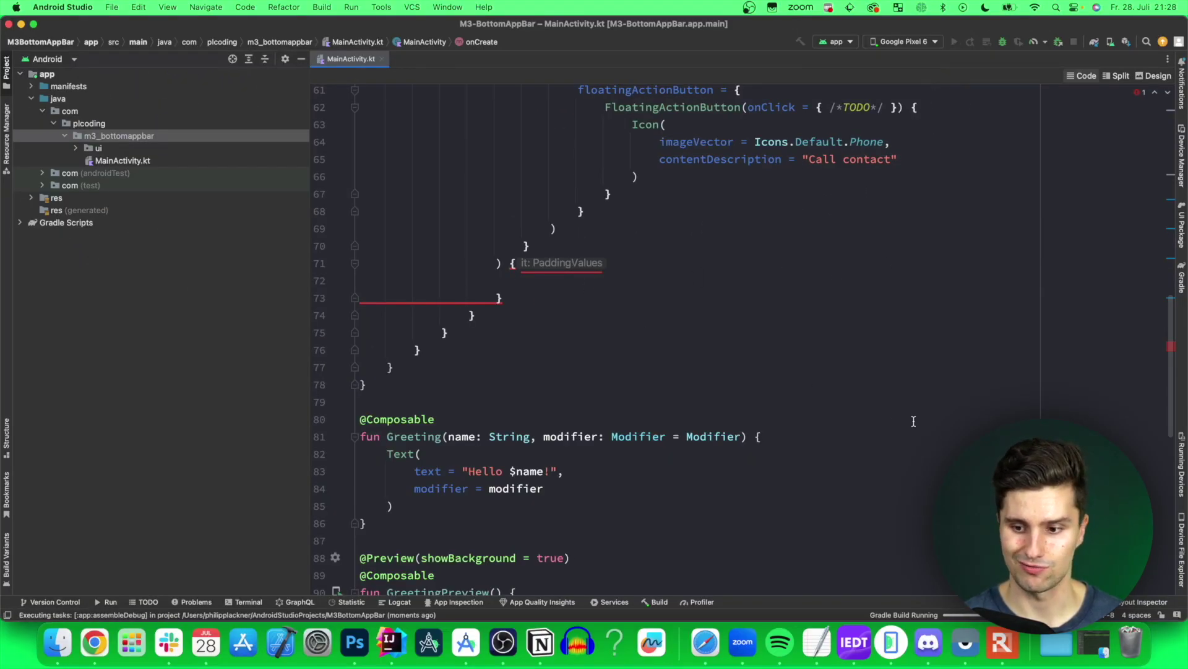
left_click(965, 640)
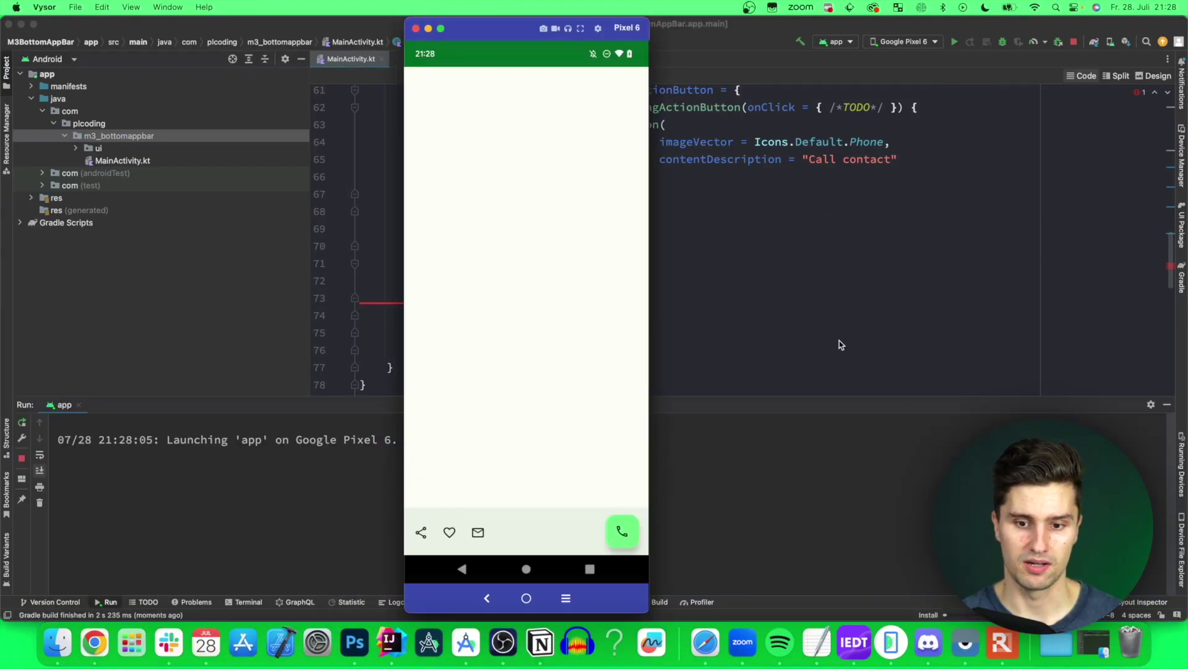